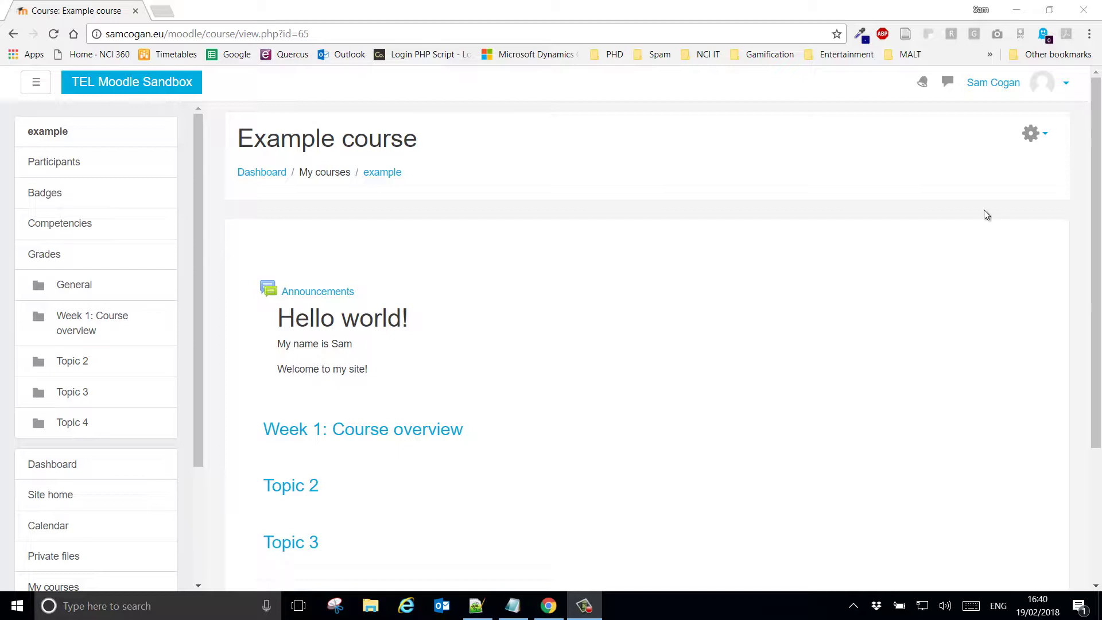
# Step: Turn on editing for the course and open the settings of the "Hello world!" label
pyautogui.click(1036, 140)
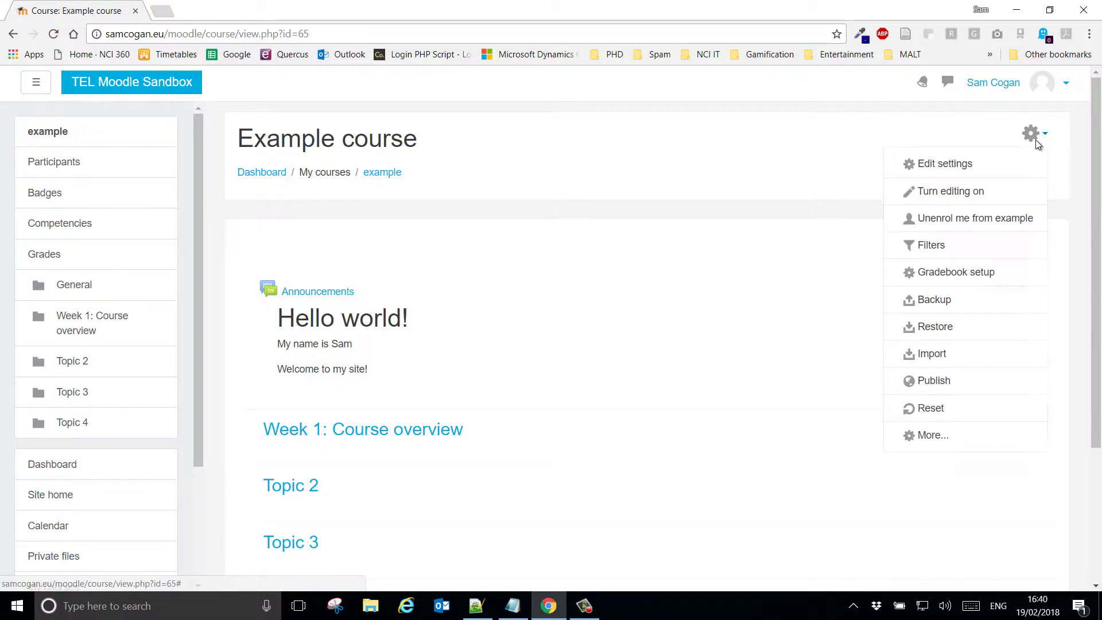
pyautogui.click(996, 199)
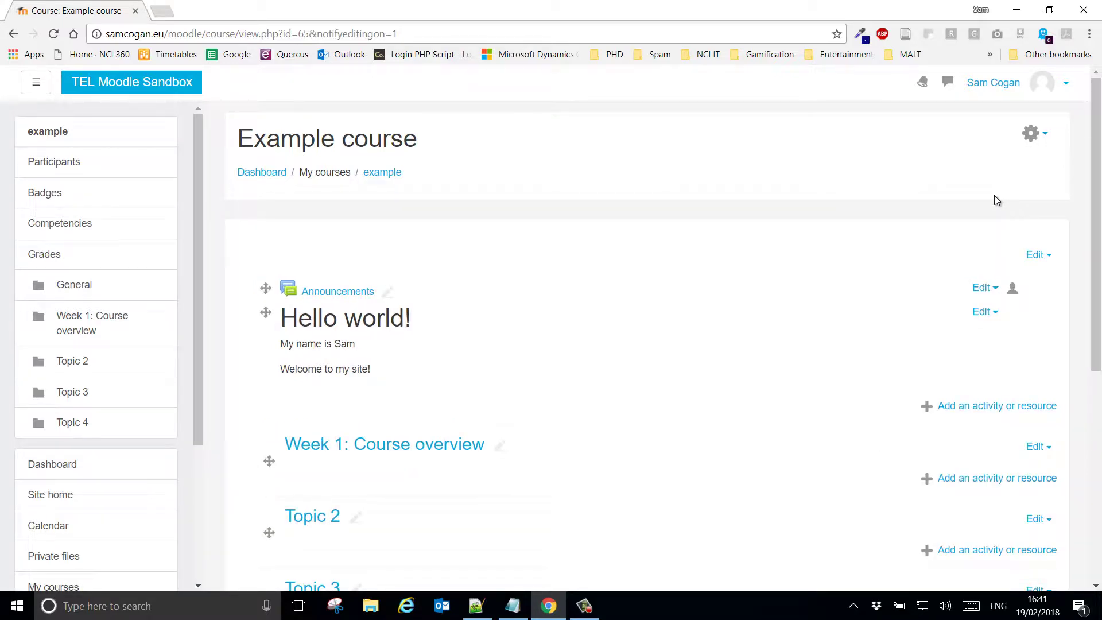
pyautogui.click(980, 315)
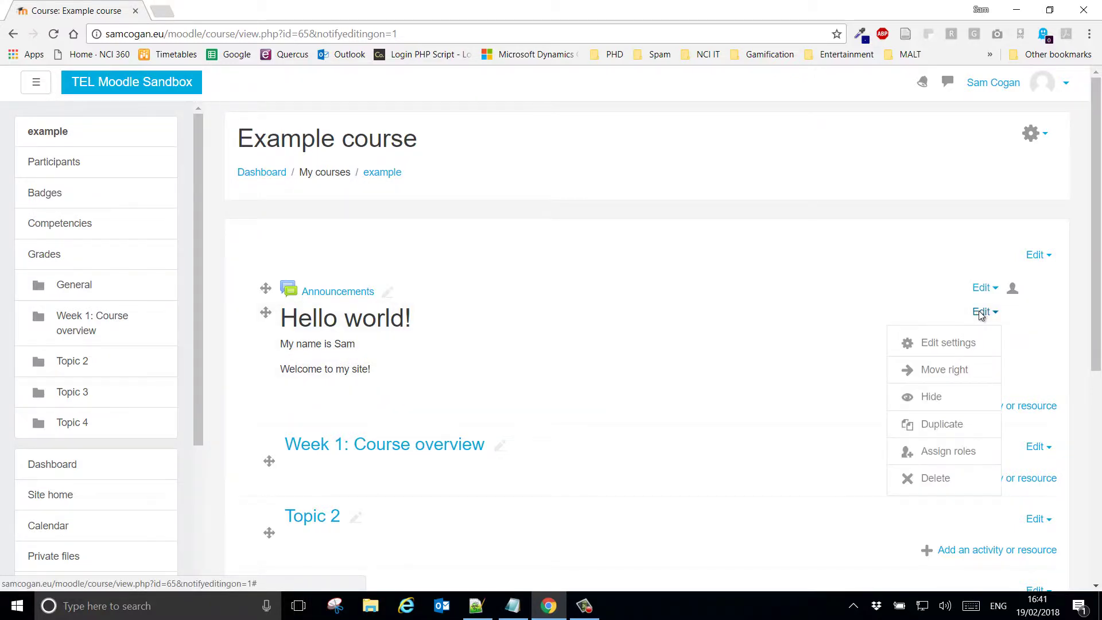
pyautogui.click(964, 348)
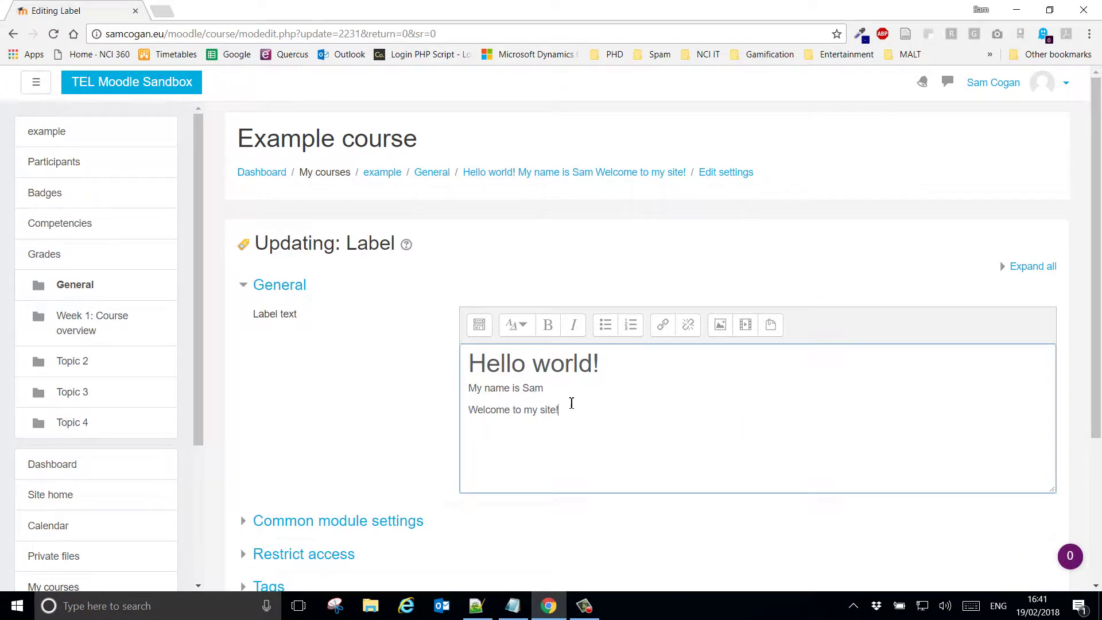
# Step: Expand the label text editor's tools and switch the label text to HTML source view
pyautogui.moveTo(570, 410); pyautogui.dragTo(455, 355)
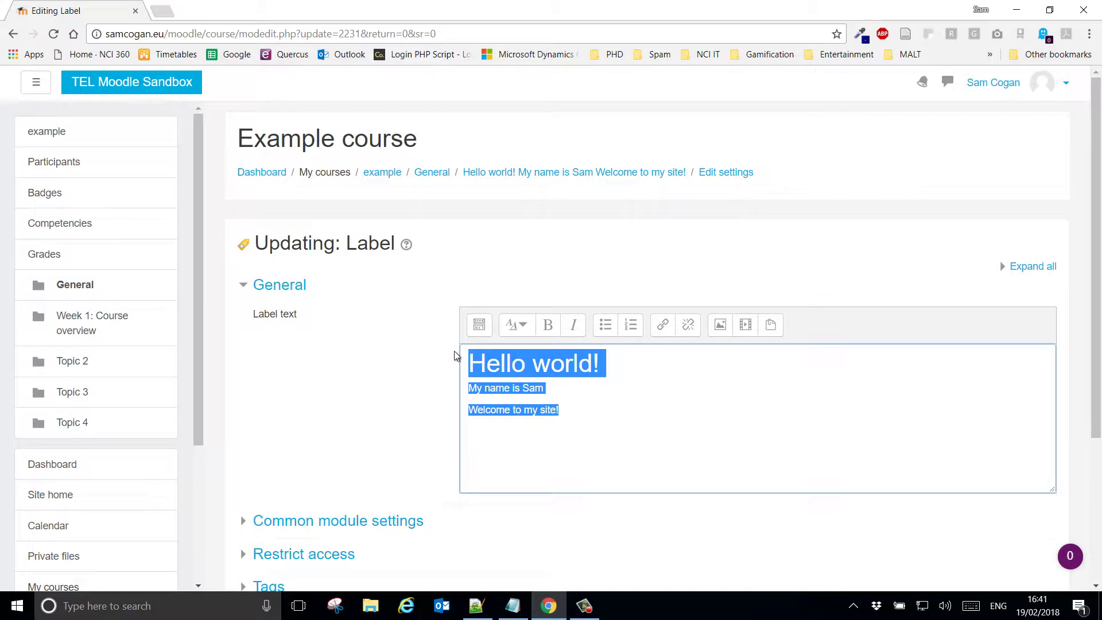
pyautogui.click(585, 419)
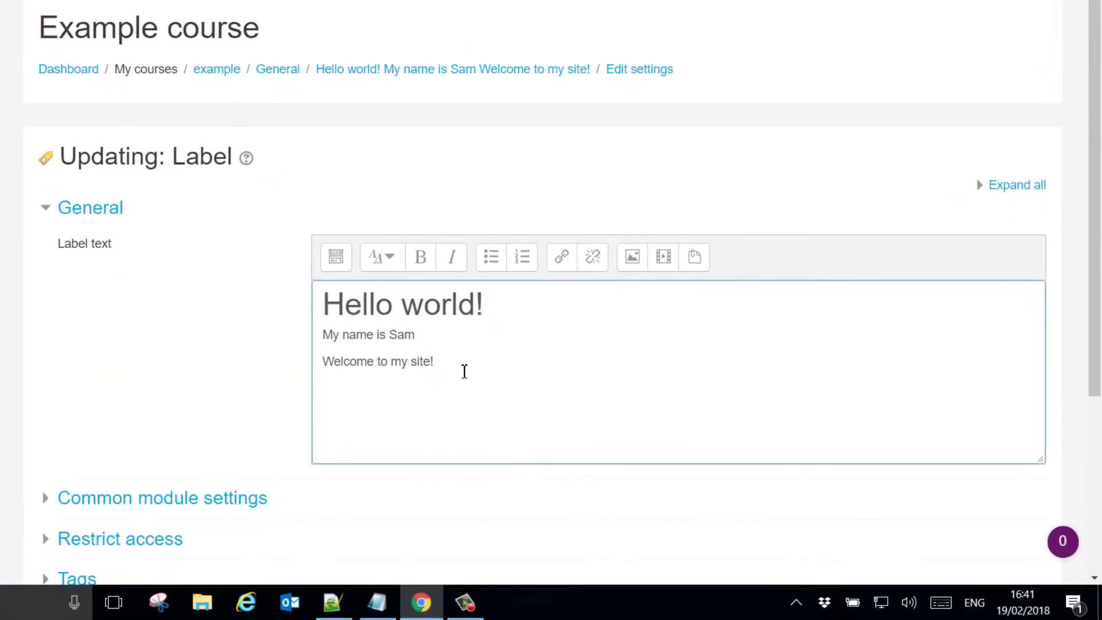
pyautogui.click(336, 261)
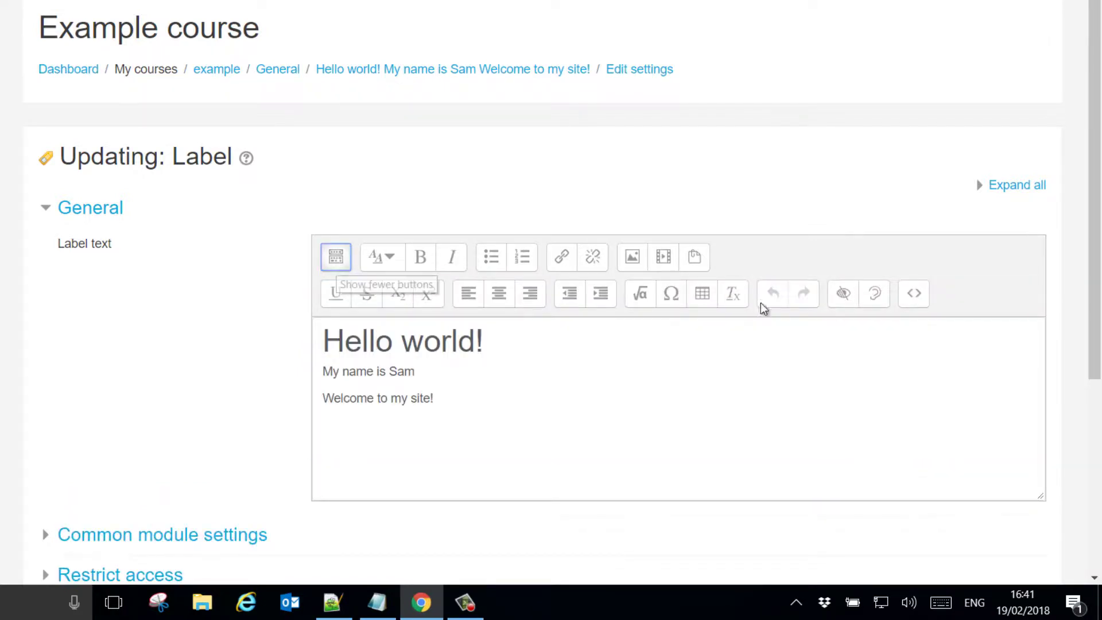
pyautogui.click(915, 294)
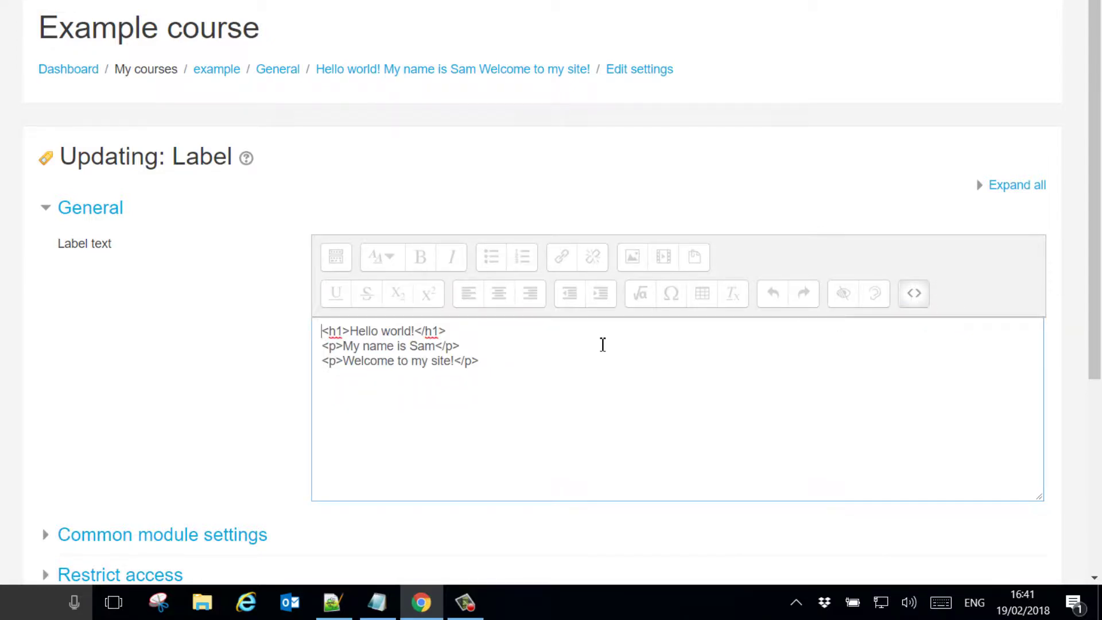
pyautogui.click(522, 365)
pyautogui.press('Return')
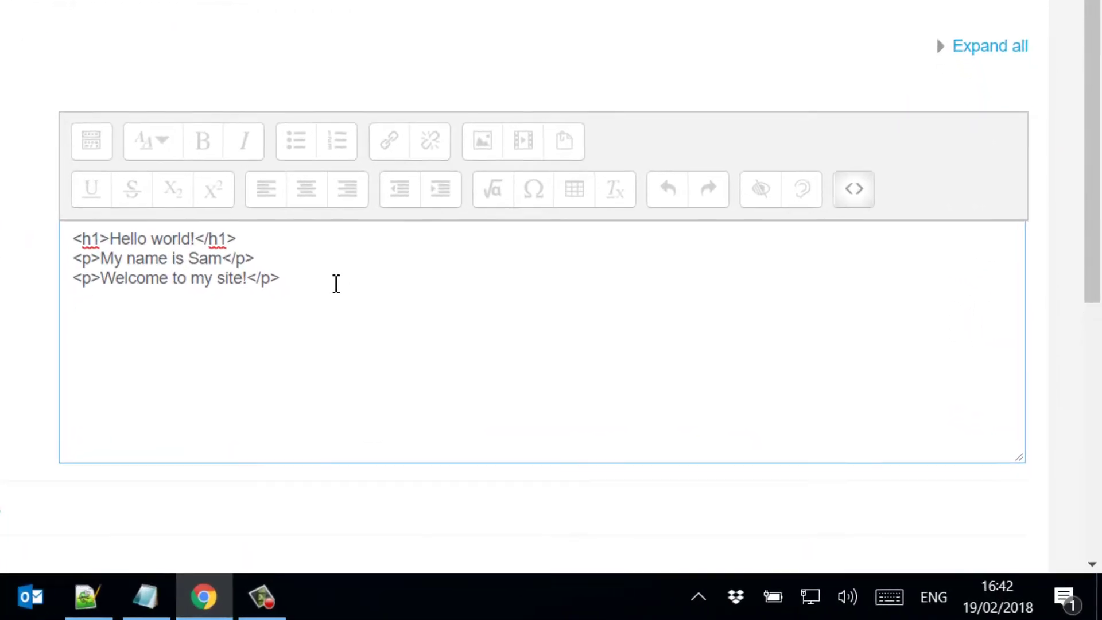
pyautogui.write('<a')
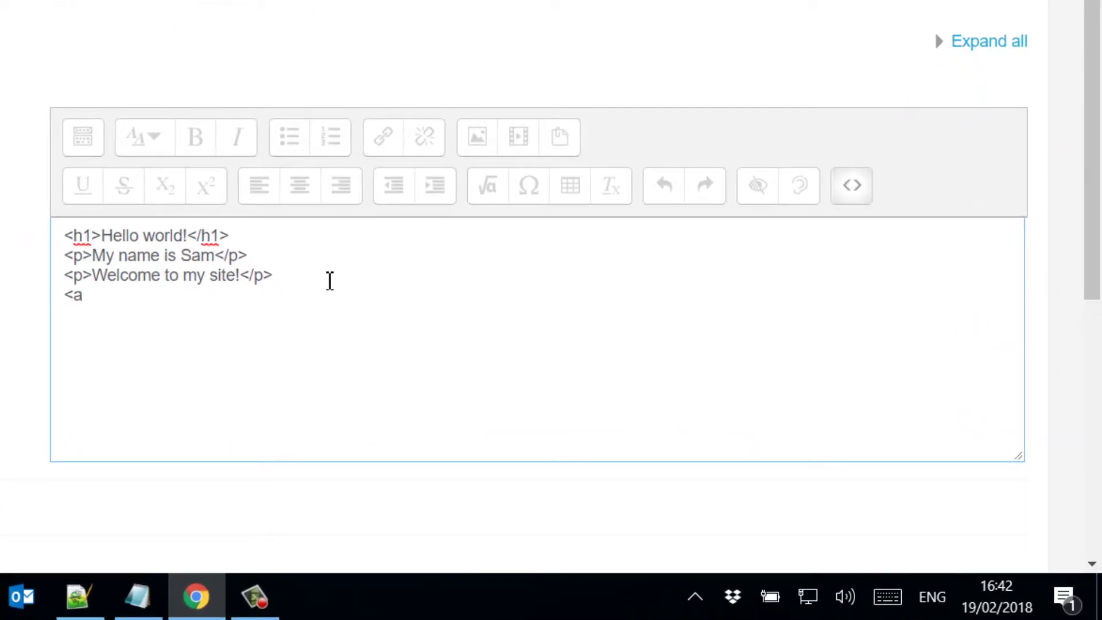
pyautogui.write(' href=""')
pyautogui.press('Left')
pyautogui.write('http://google.com')
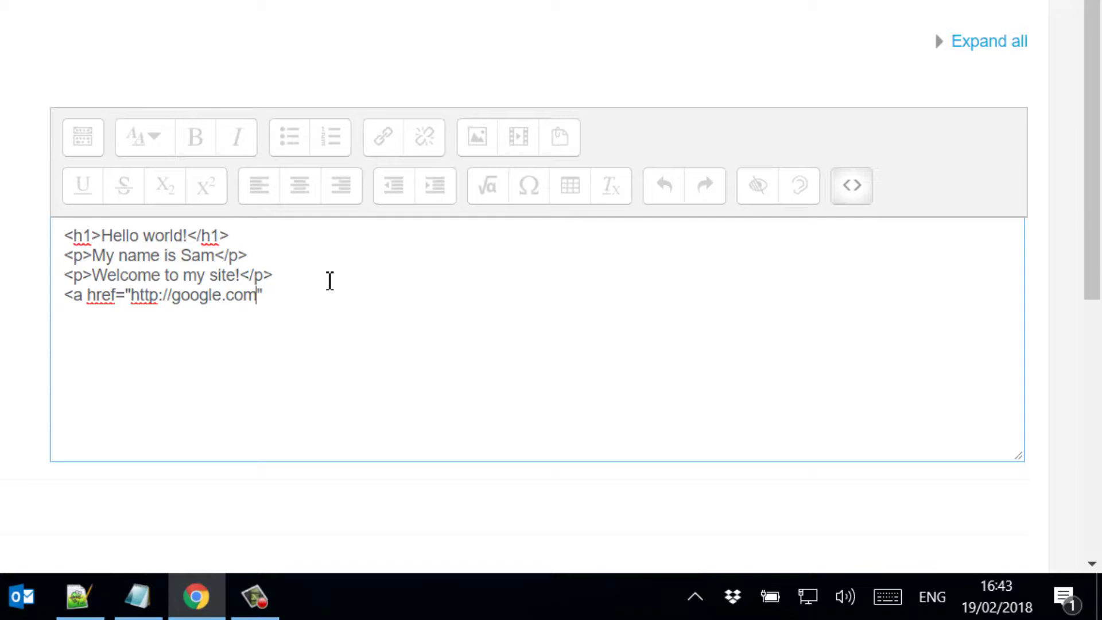
# Step: Complete the anchor tag with a closing </a> and the link text "Click here for more!"
pyautogui.press('Right')
pyautogui.write('> </a>')
pyautogui.click(281, 297)
pyautogui.write('Click here for more!')
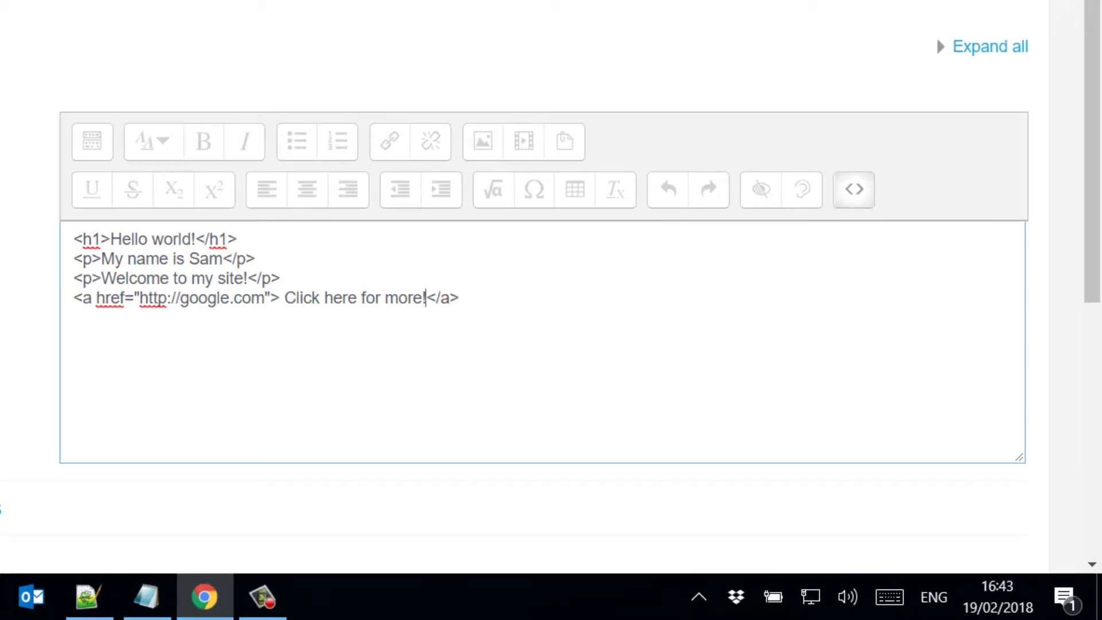
# Step: Save the label to the course, test the "Click here for more!" link and return to the course page
pyautogui.scroll(-3, 1091, 321)
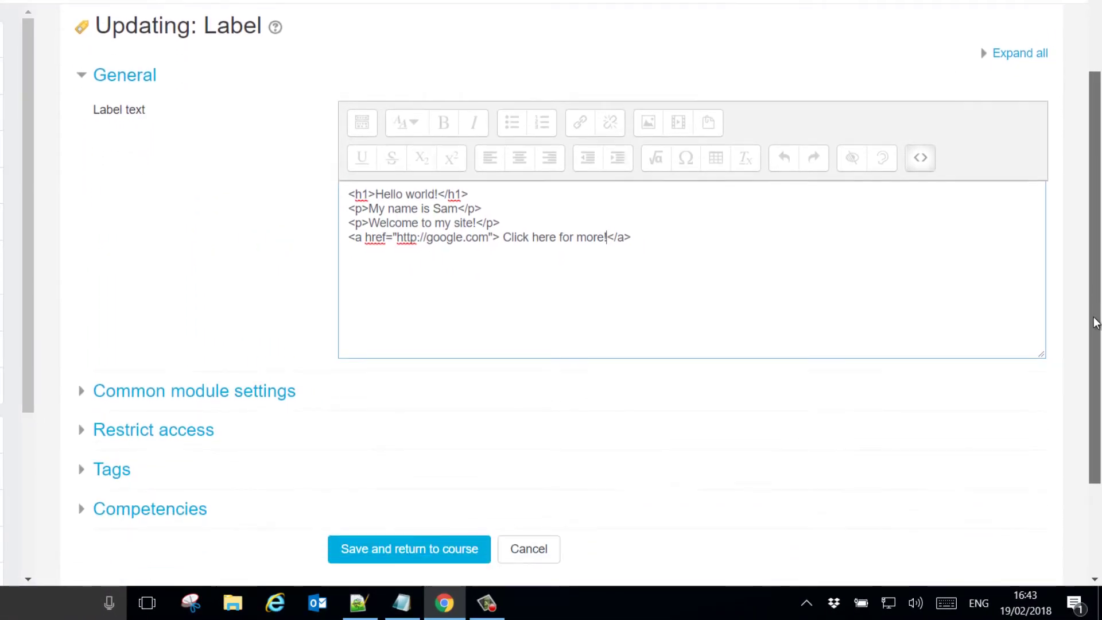
pyautogui.scroll(-2, 734, 419)
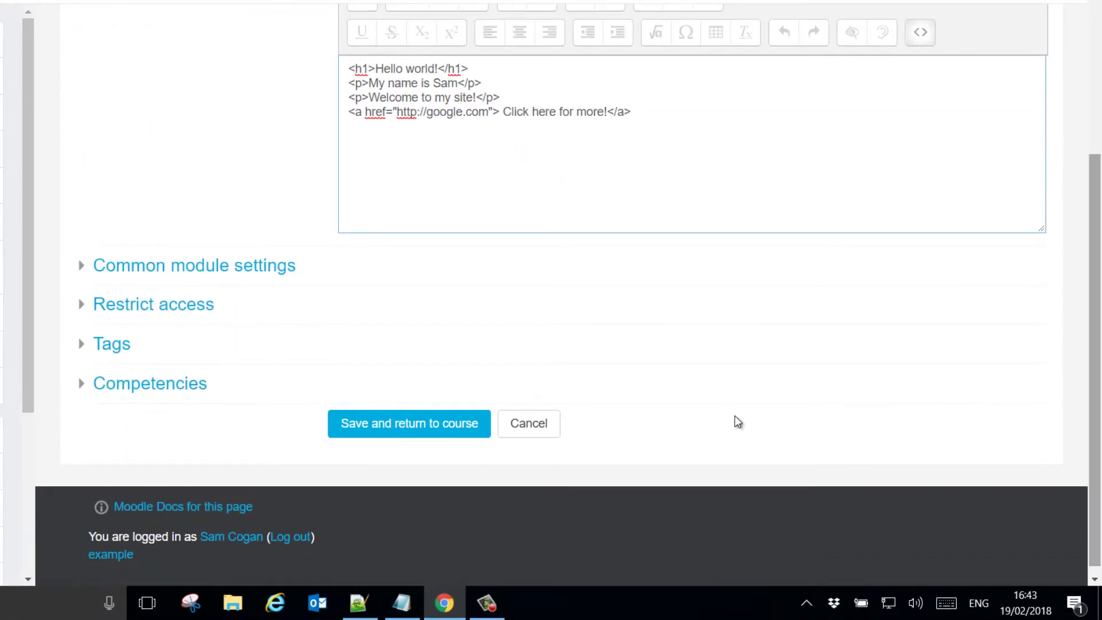
pyautogui.click(380, 435)
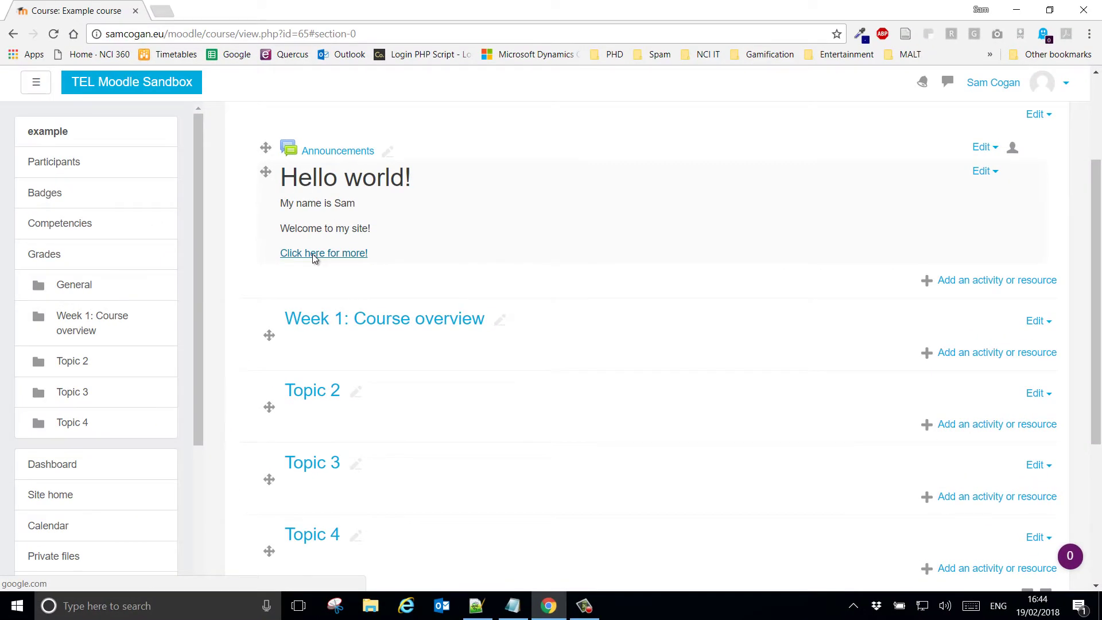
pyautogui.click(312, 254)
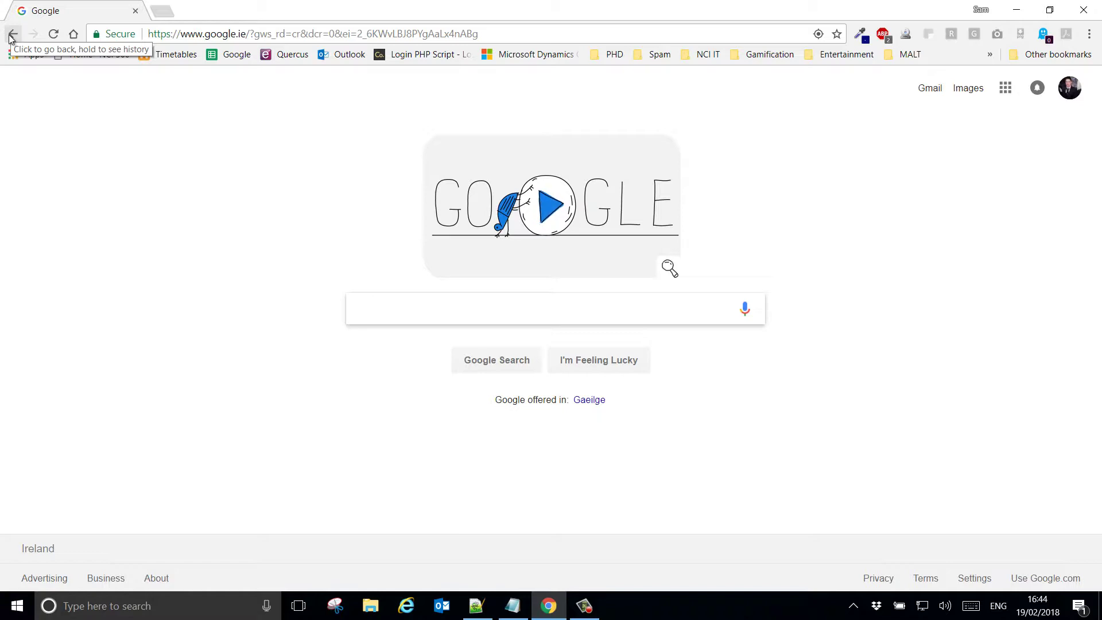
pyautogui.click(12, 34)
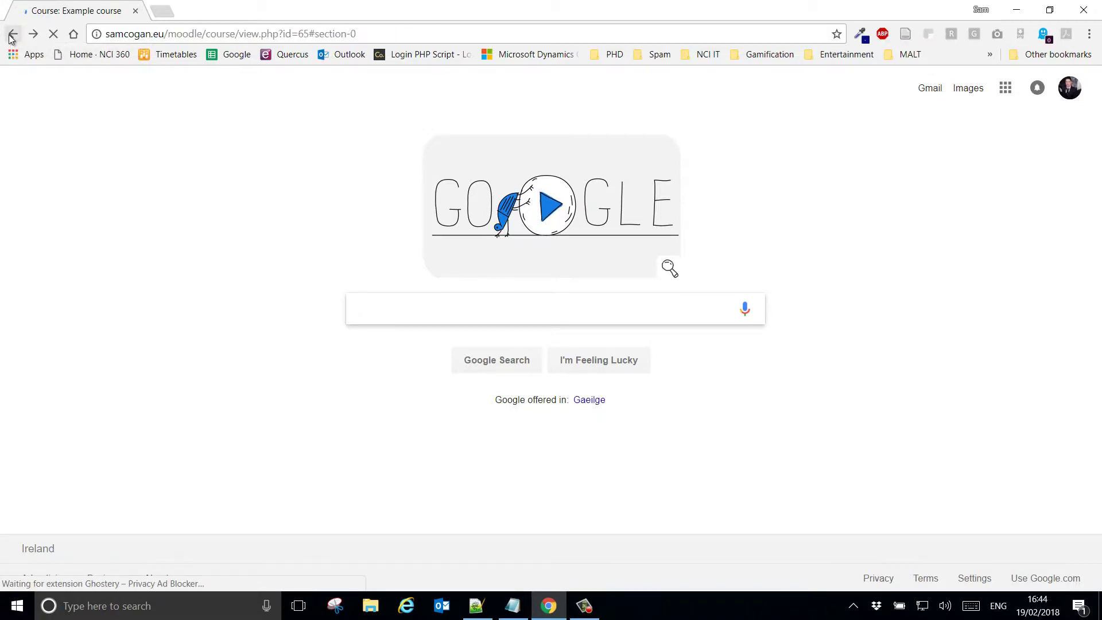
# Step: Reopen the "Hello world!" label's settings and show its text as HTML source
pyautogui.click(981, 172)
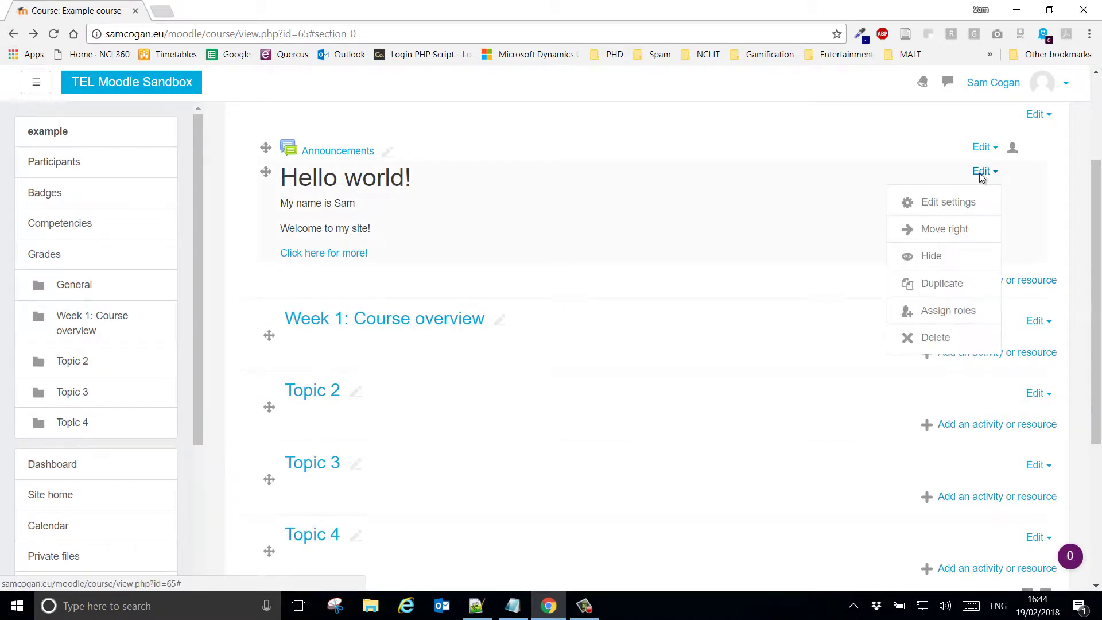
pyautogui.click(949, 202)
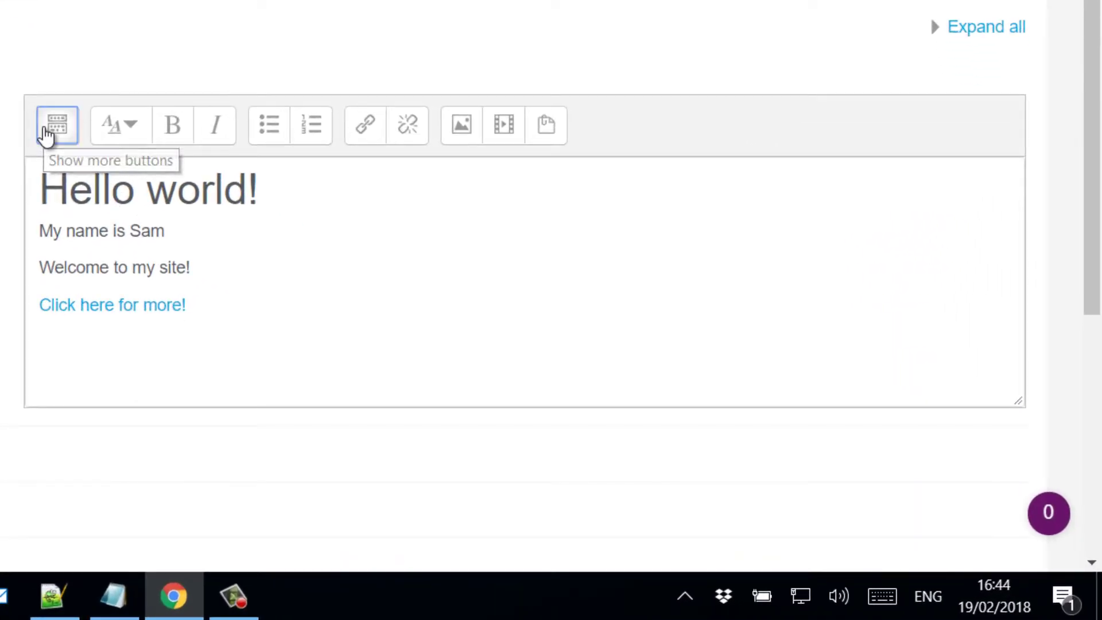
pyautogui.click(46, 135)
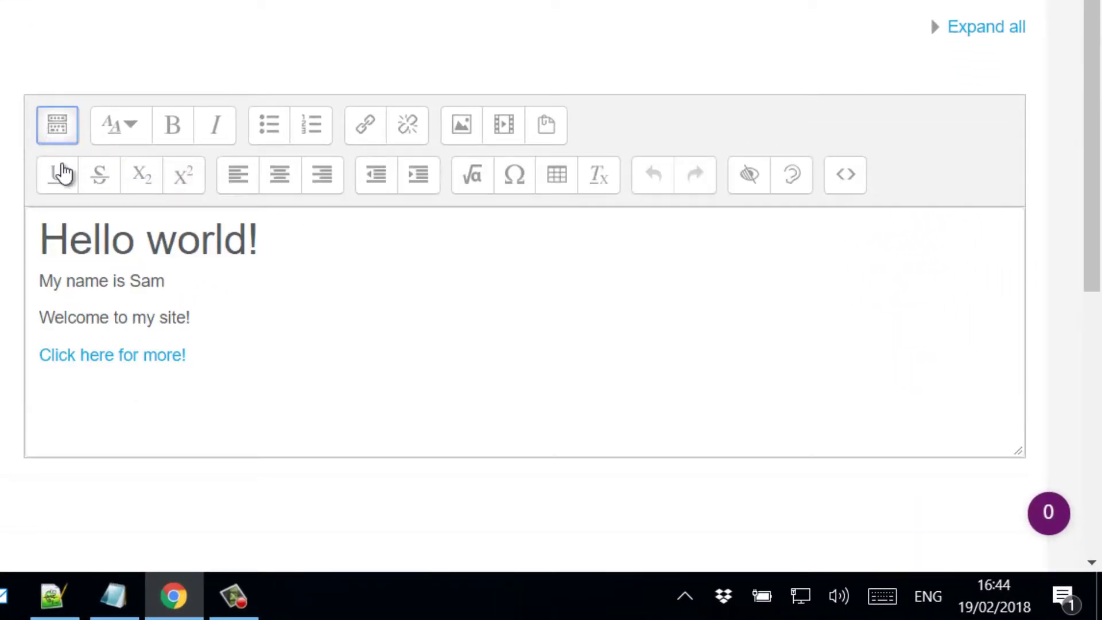
pyautogui.click(847, 178)
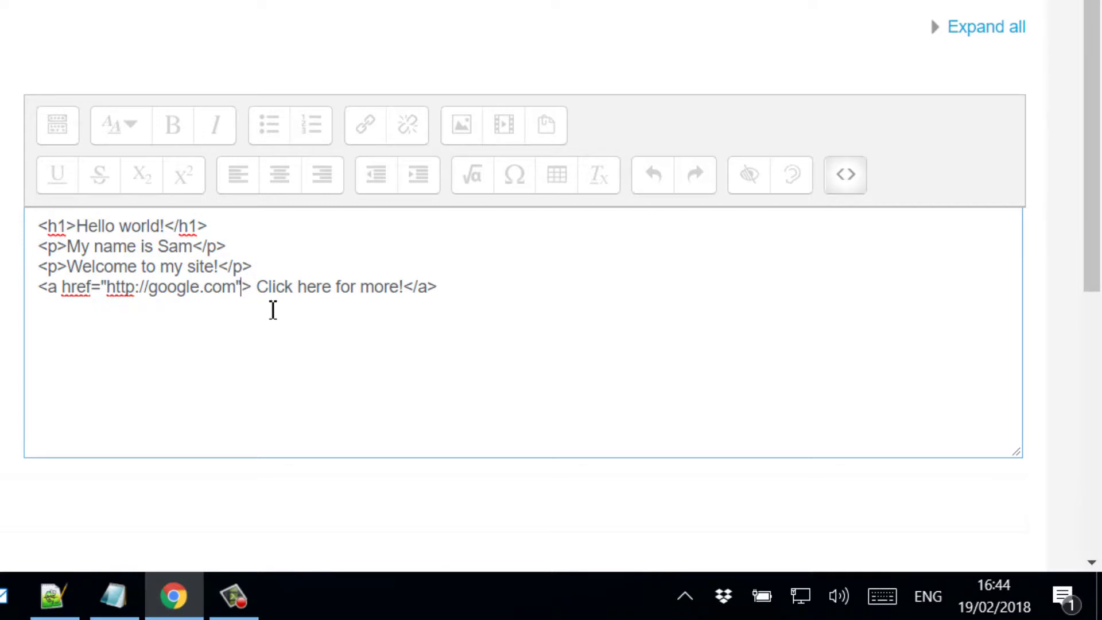
# Step: Add target="_blank" to the anchor tag after the href attribute and save the label to the course
pyautogui.write('target')
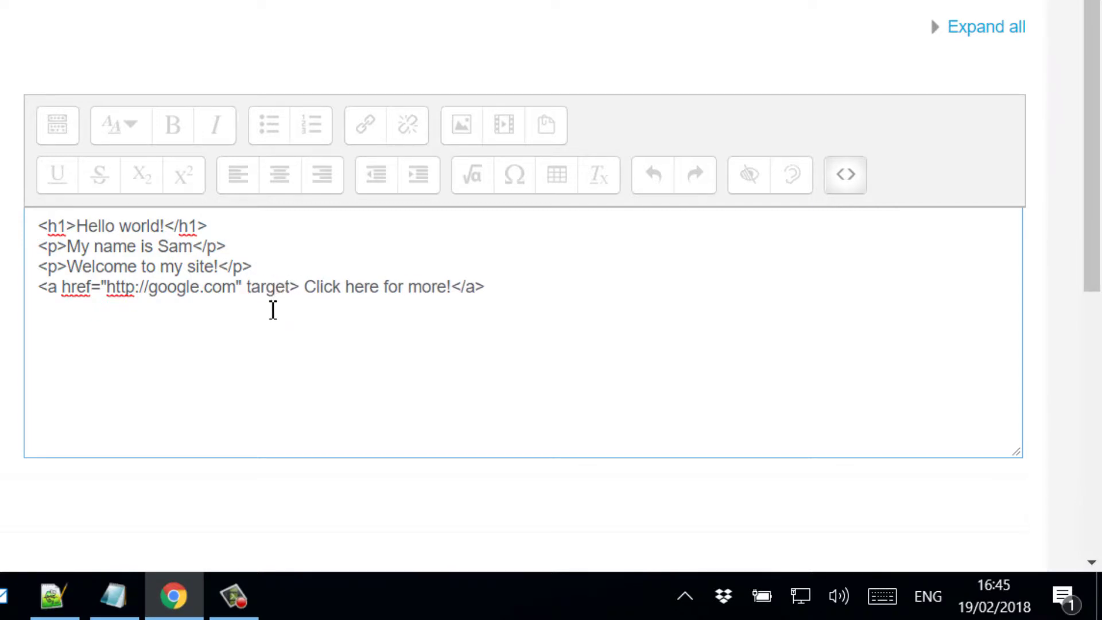
pyautogui.write('=""')
pyautogui.press('Left')
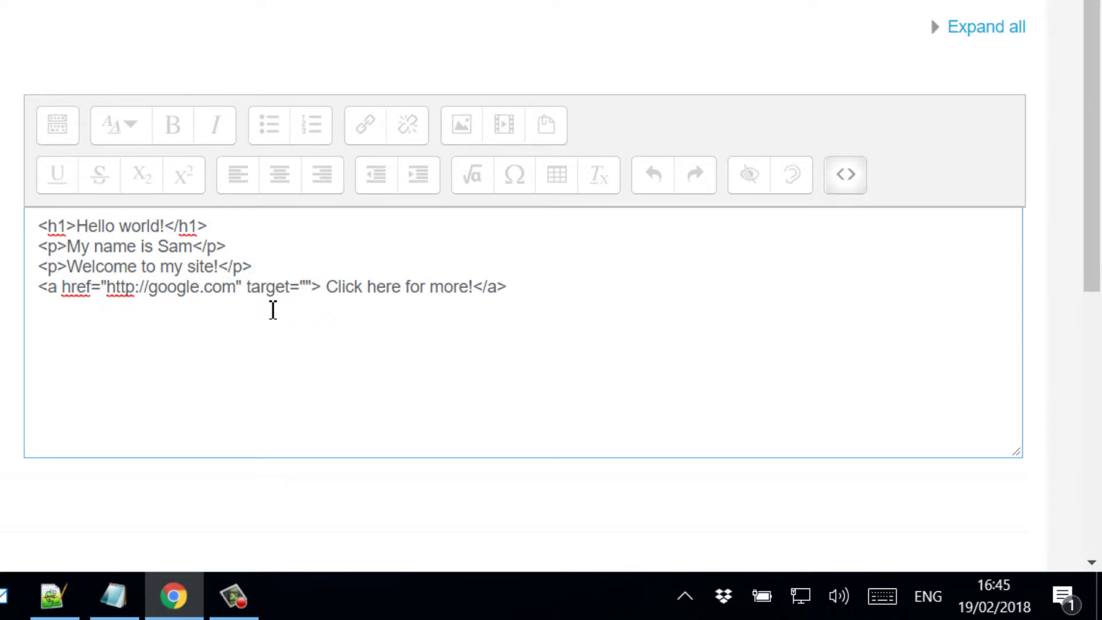
pyautogui.write('_')
pyautogui.write('blan')
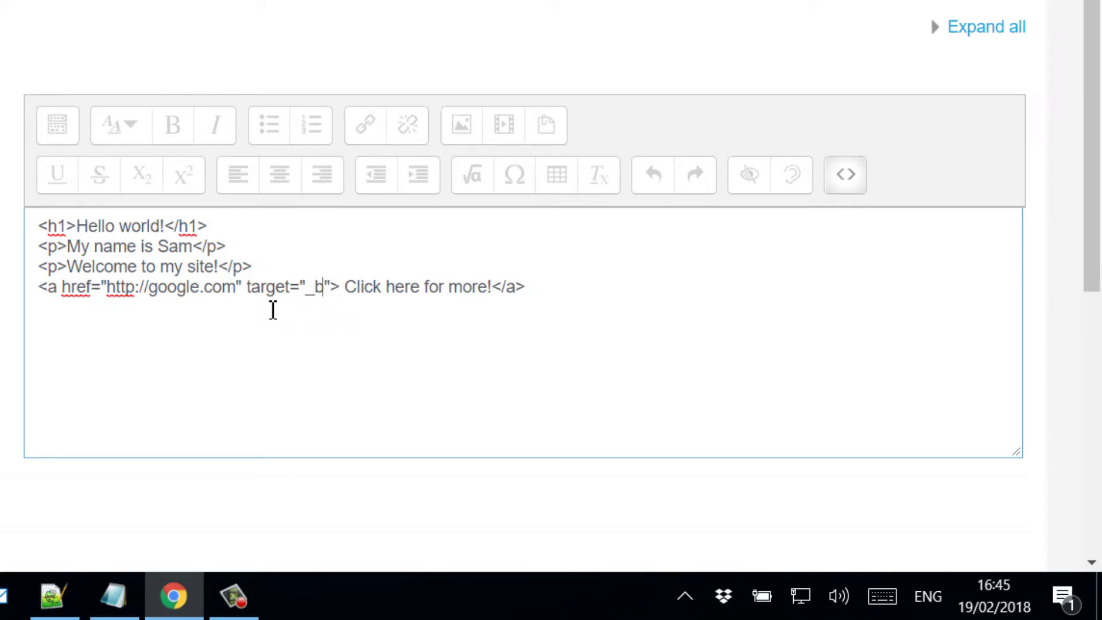
pyautogui.write('k')
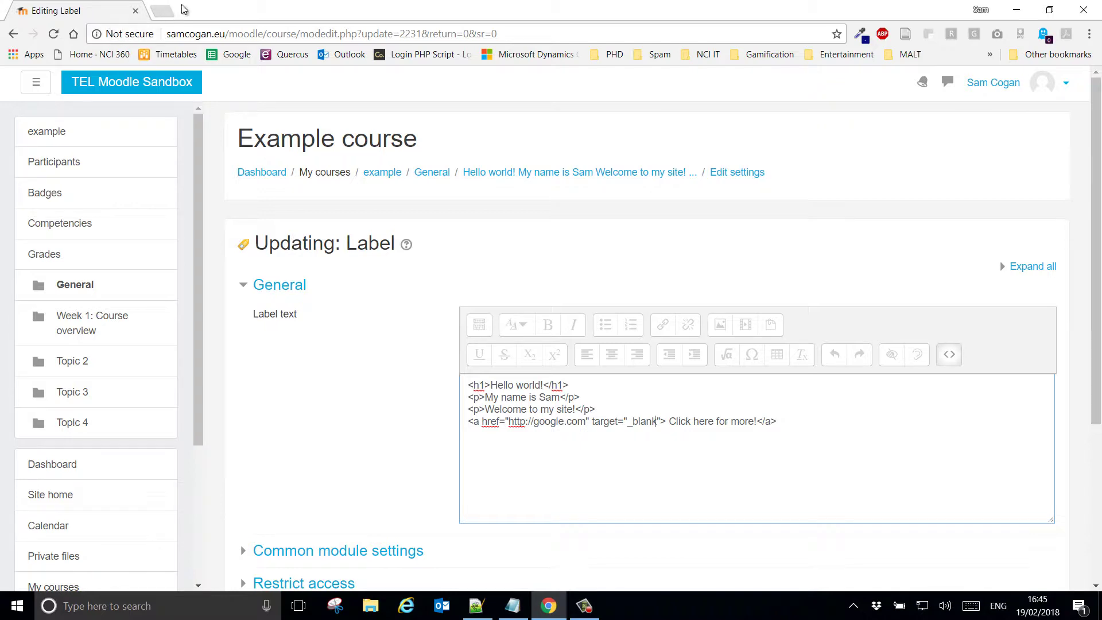
pyautogui.scroll(-3, 1096, 272)
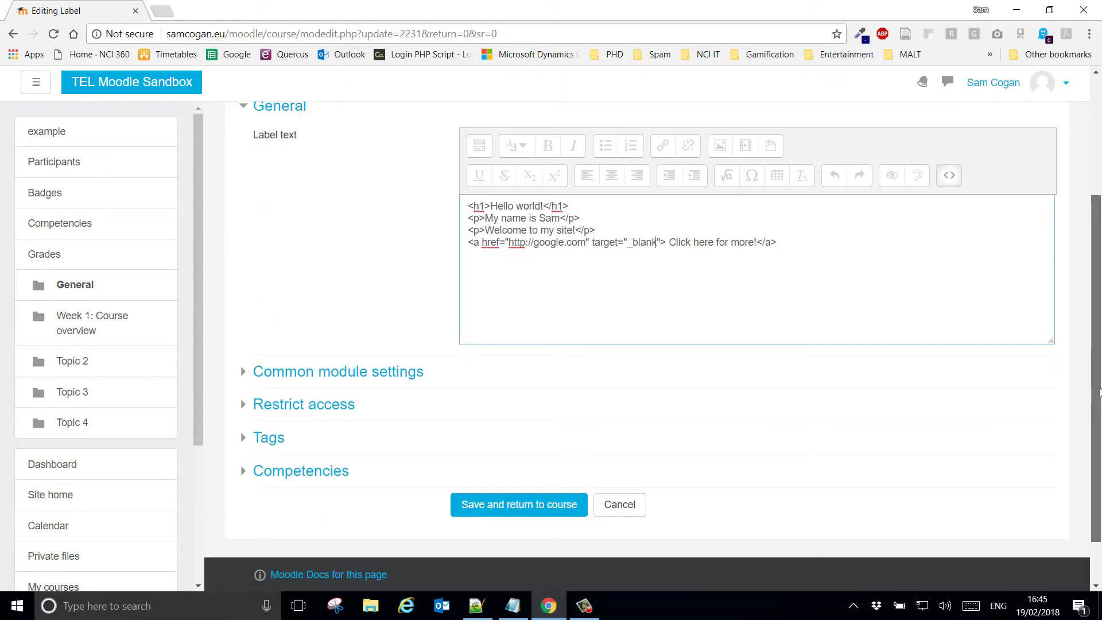
pyautogui.click(518, 501)
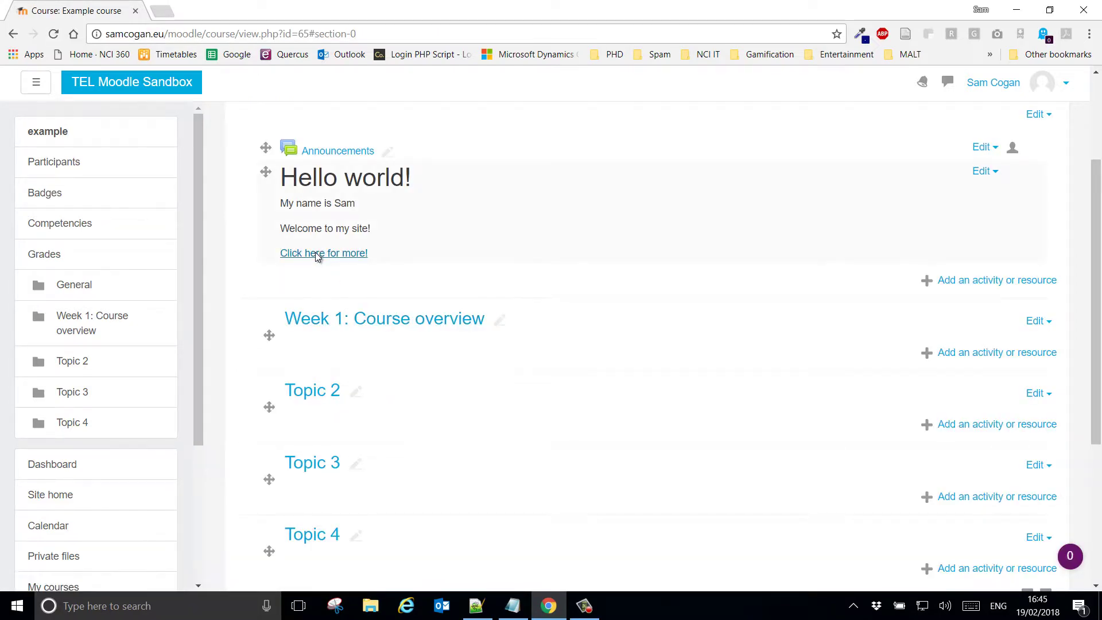
# Step: Test whether the "Click here for more!" link opens in a separate tab, and go back to the course
pyautogui.click(316, 255)
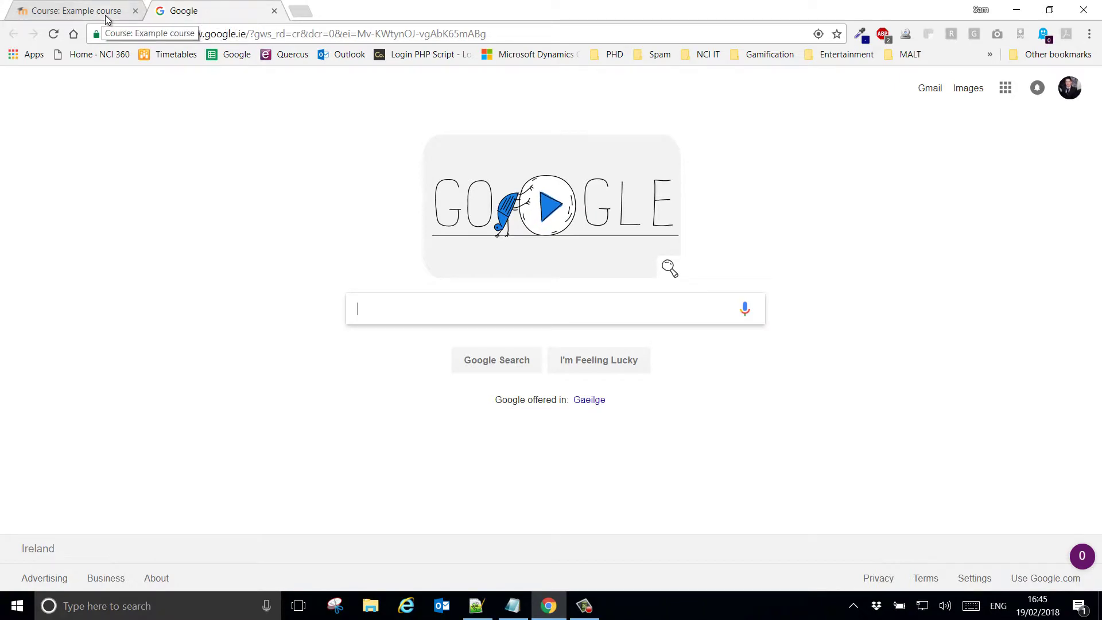
pyautogui.click(106, 12)
pyautogui.click(187, 10)
pyautogui.click(116, 11)
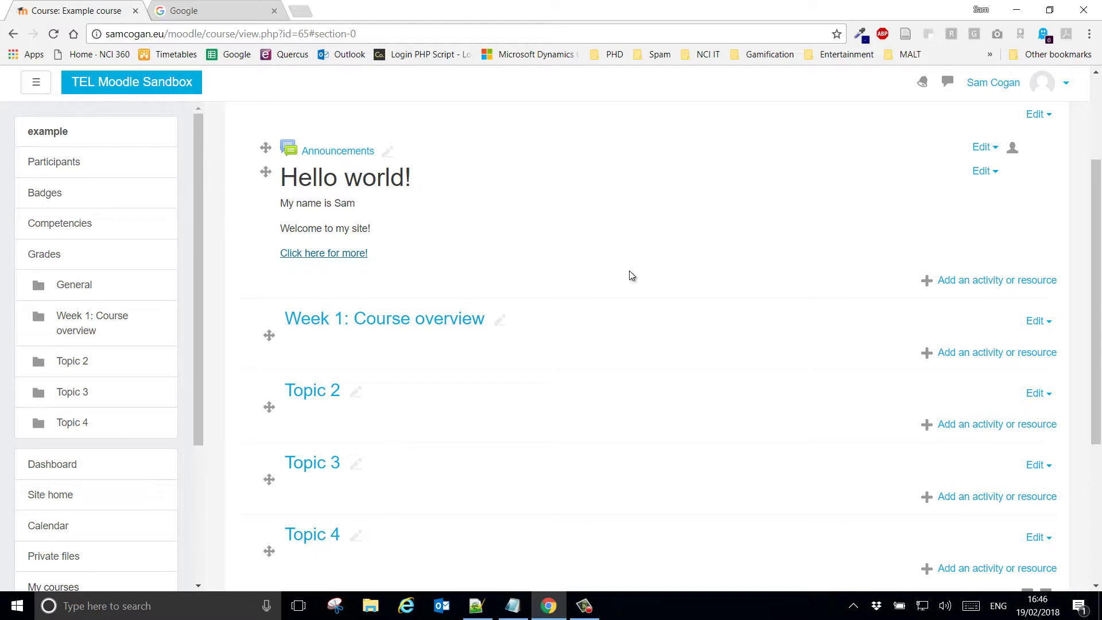
# Step: Open the "Hello world!" label for editing again and display its HTML code
pyautogui.click(983, 171)
pyautogui.click(947, 204)
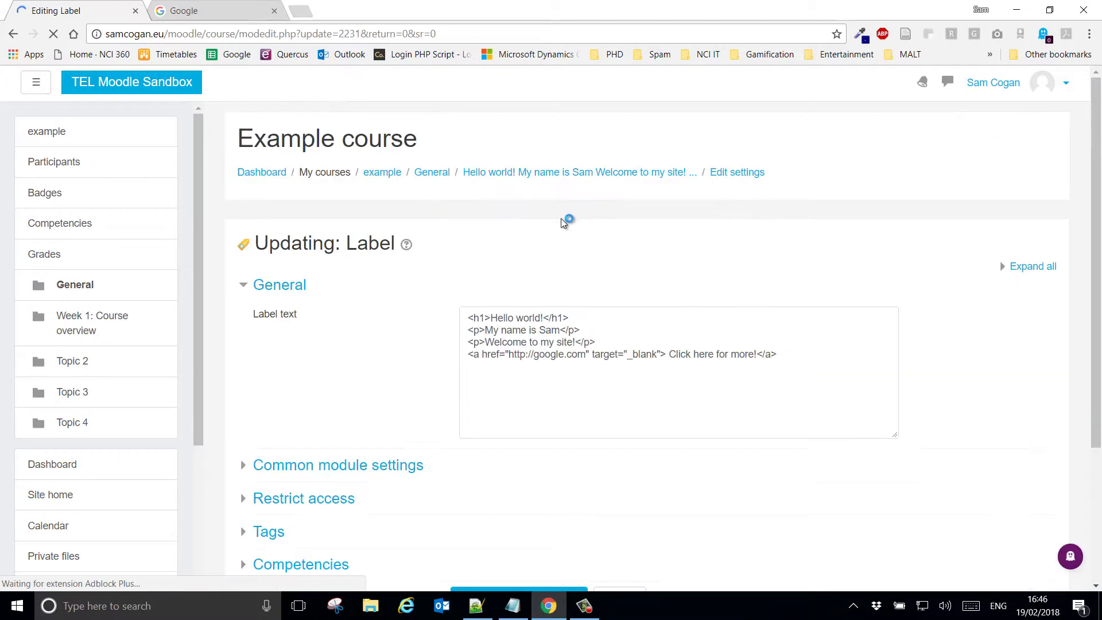
pyautogui.click(479, 324)
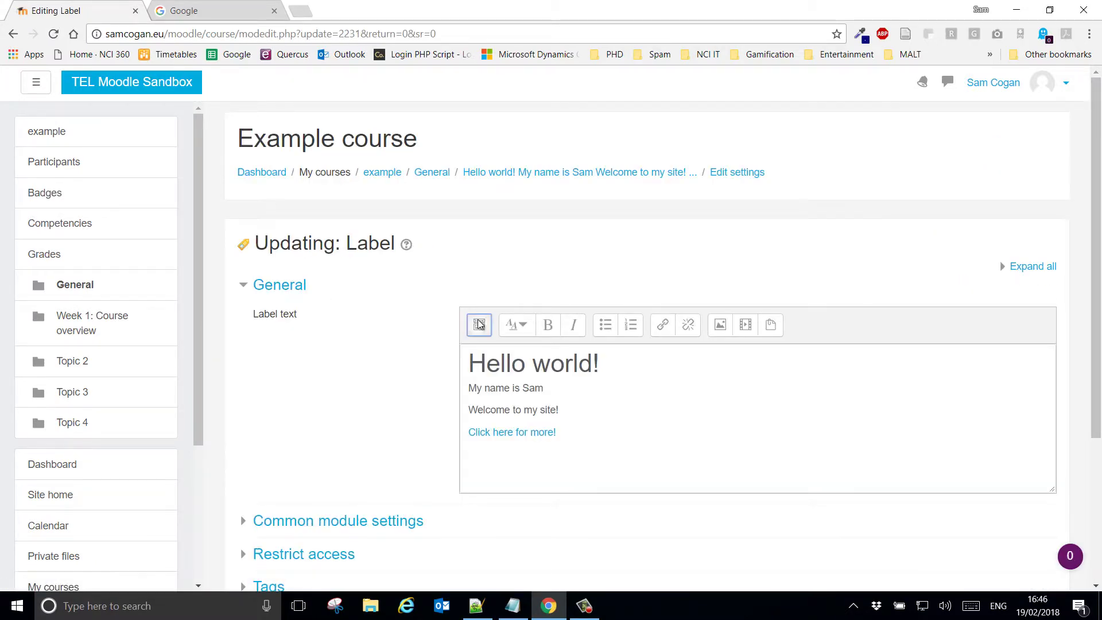
pyautogui.click(946, 355)
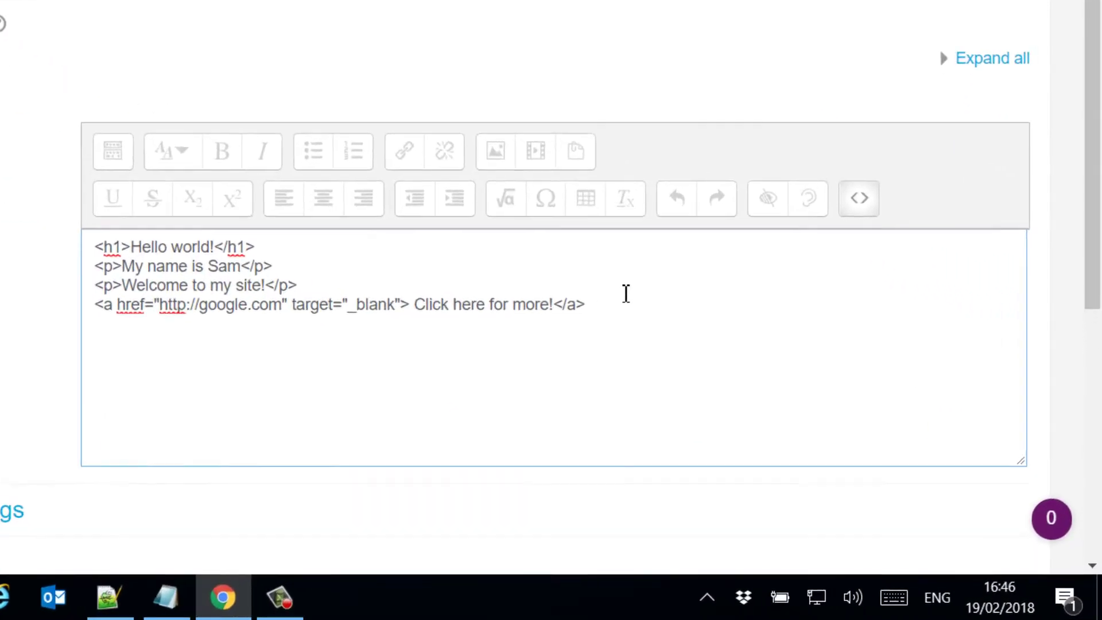
# Step: Add a self-closing img tag with an empty src attribute below the link, placing the cursor between the src quotes
pyautogui.press('Return')
pyautogui.write('<img ')
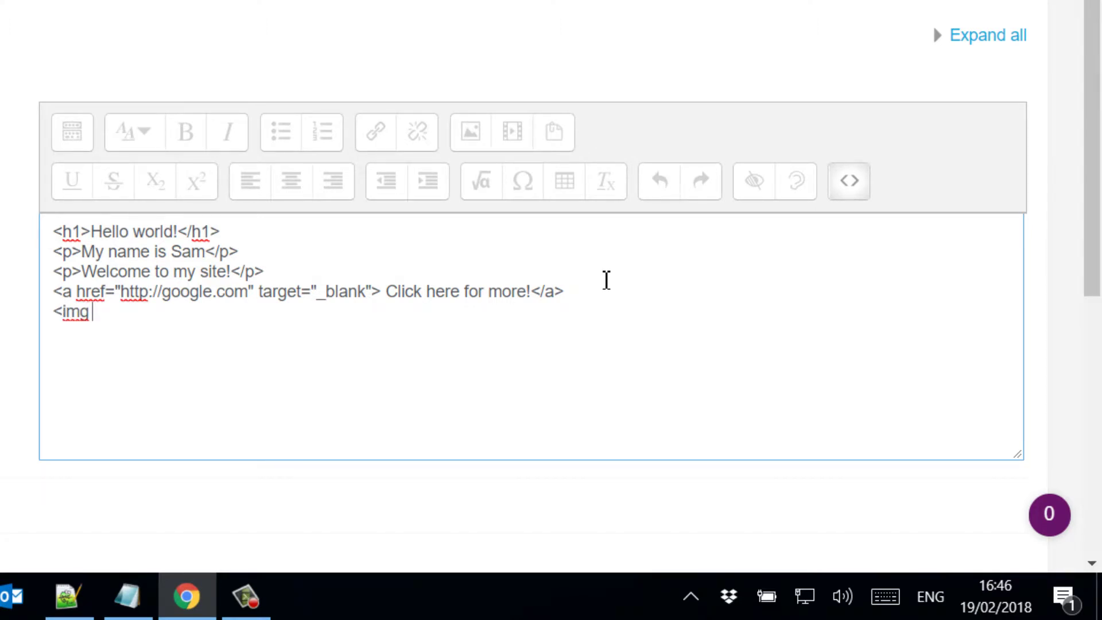
pyautogui.write('sr')
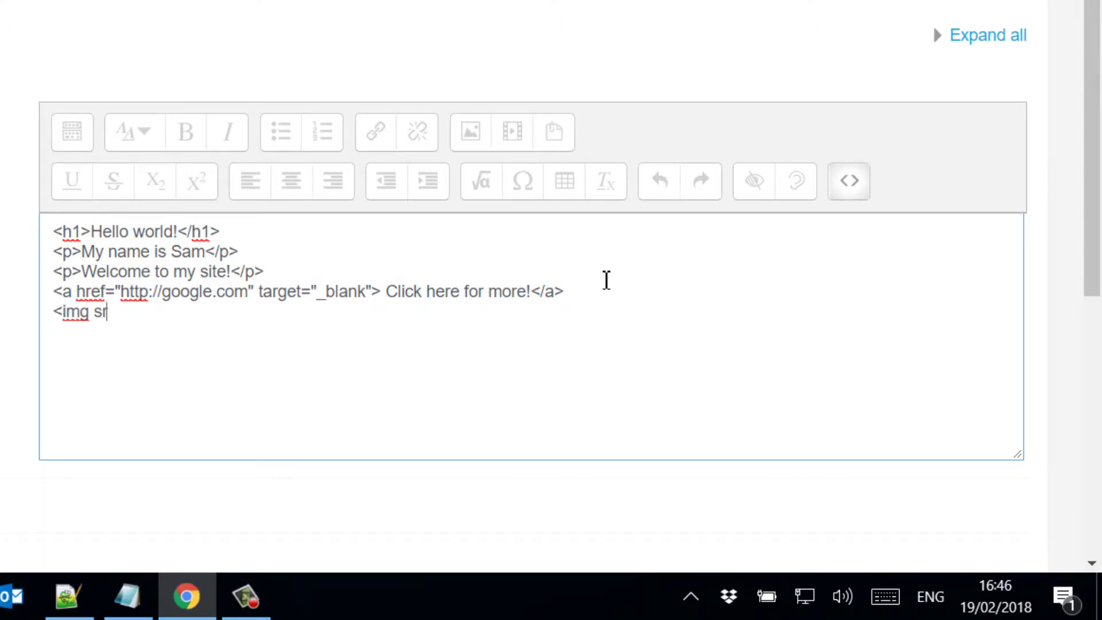
pyautogui.write('c="" />')
pyautogui.press('Left')
pyautogui.press('Left')
pyautogui.press('Left')
pyautogui.press('Left')
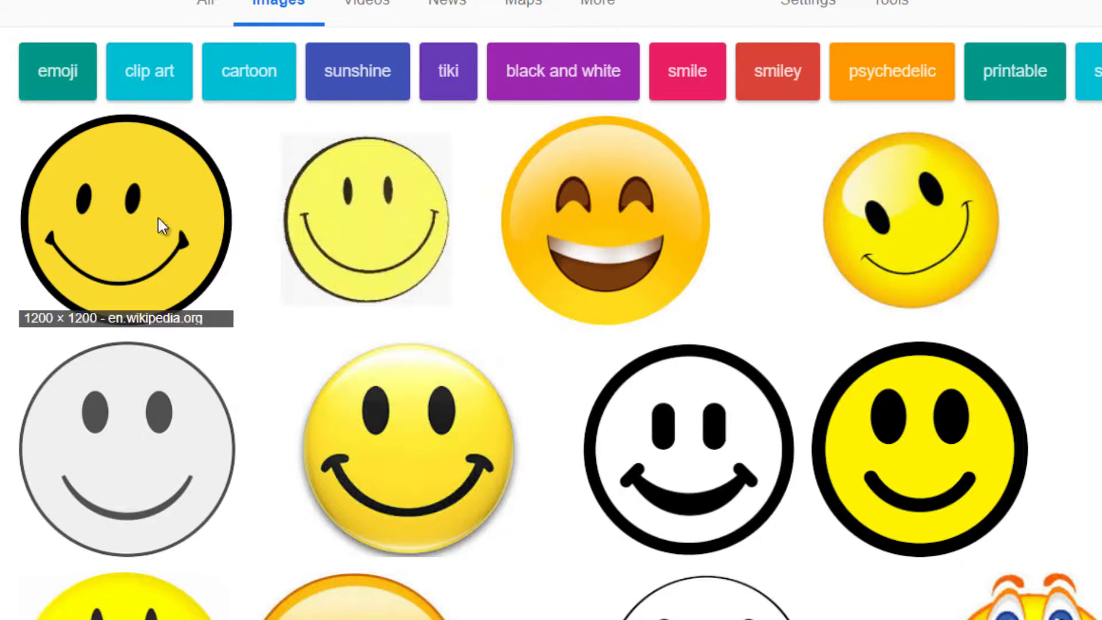
# Step: Open the first yellow smiley result in the image search and copy its image address
pyautogui.click(161, 226)
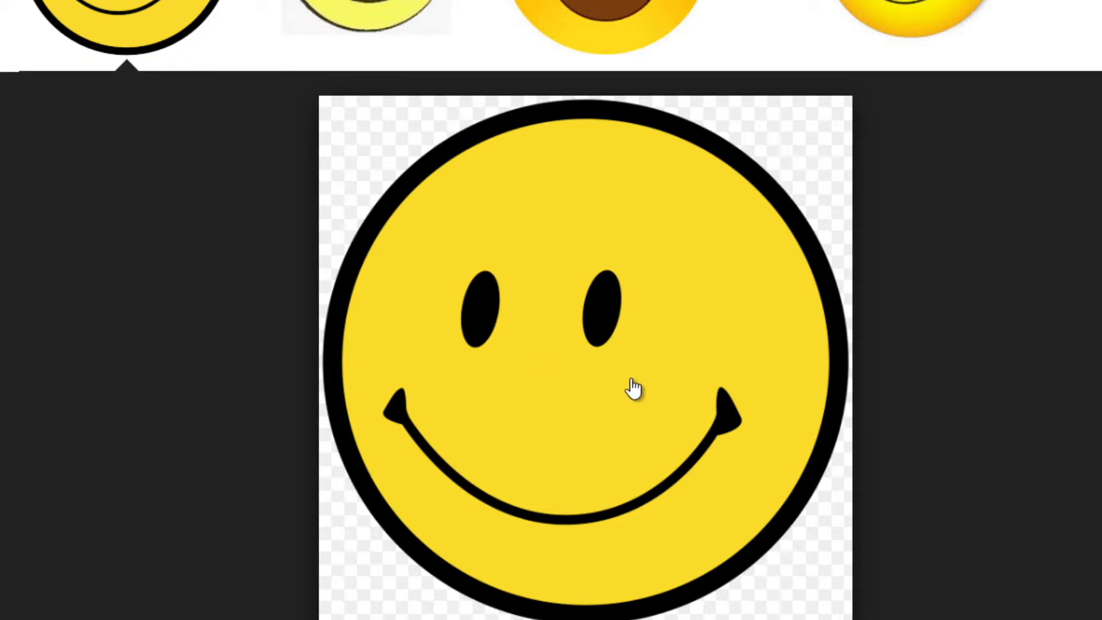
pyautogui.rightClick(594, 336)
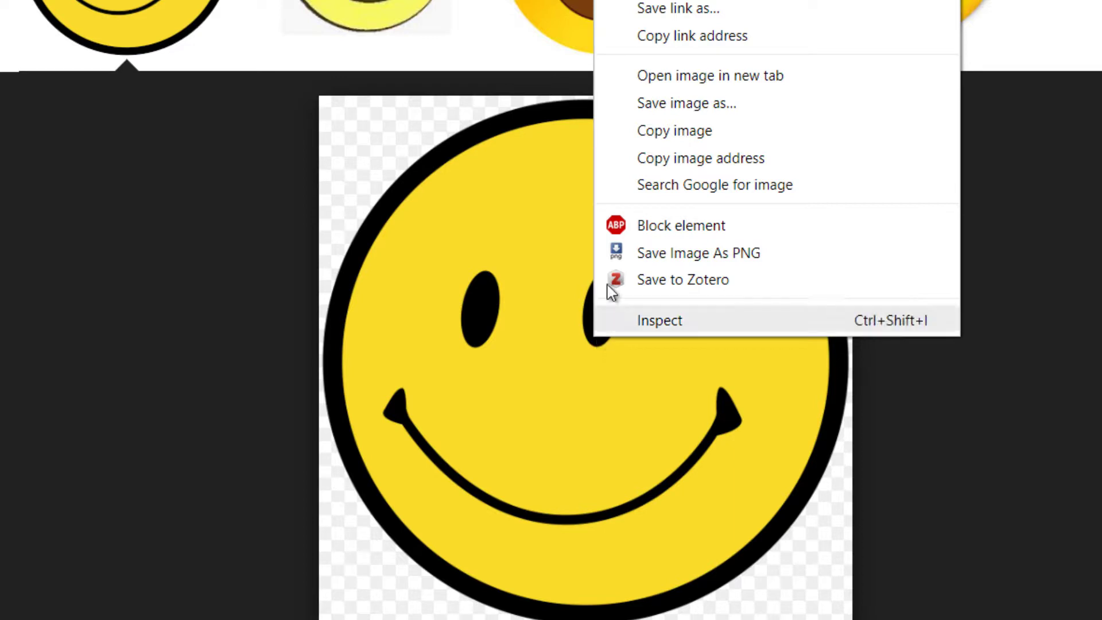
pyautogui.click(690, 160)
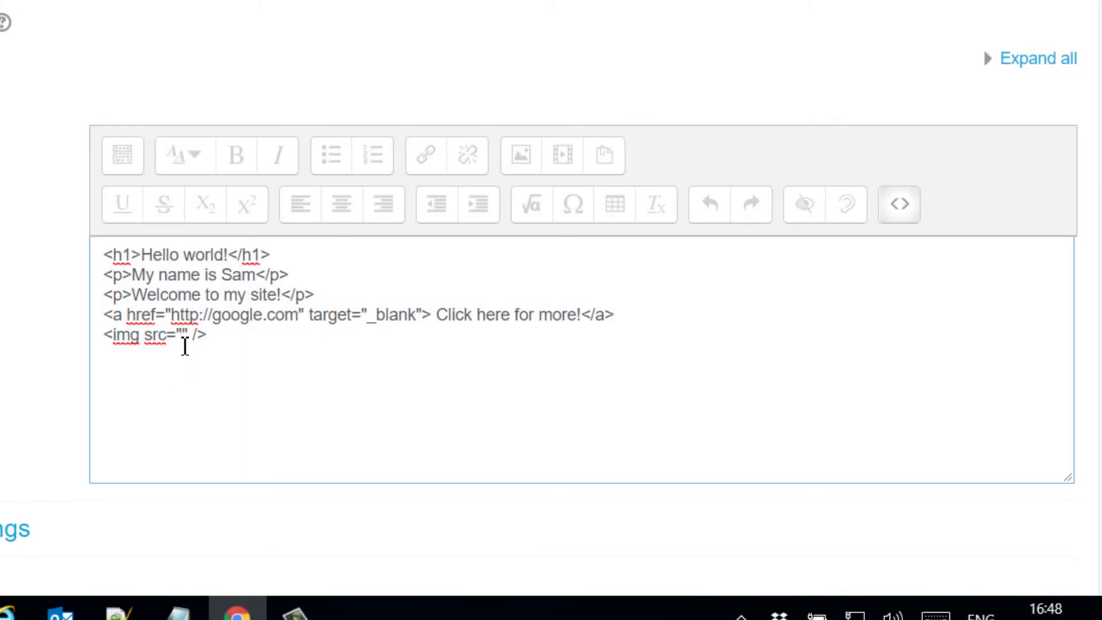
# Step: Paste the copied image address between the src quotes, inspect the URL and its .png ending, and undo the paste
pyautogui.rightClick(180, 340)
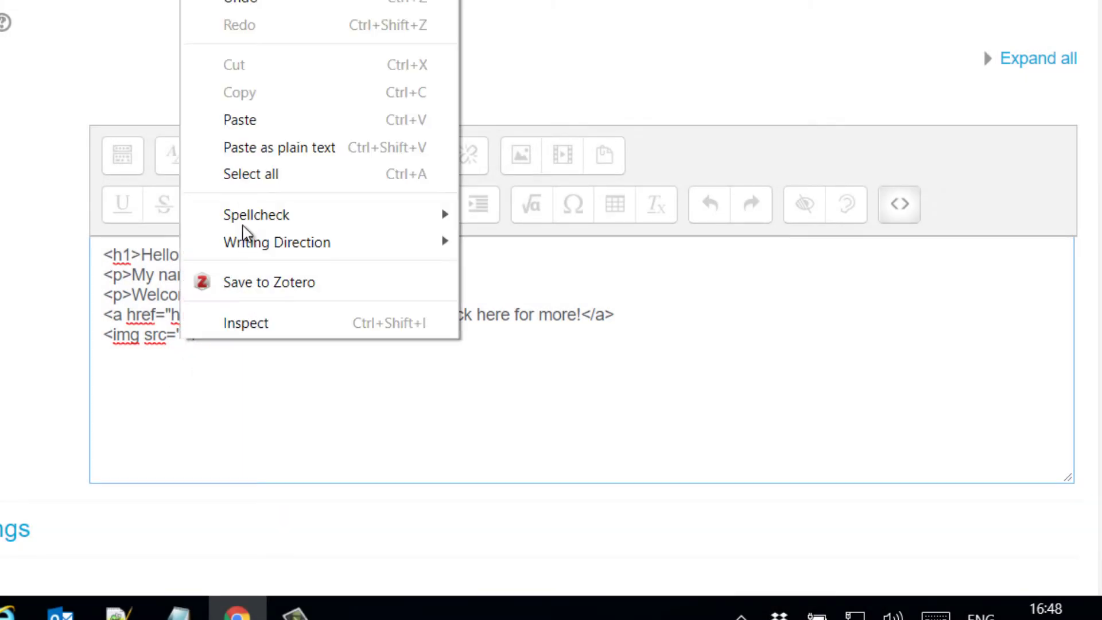
pyautogui.click(292, 118)
pyautogui.moveTo(181, 334); pyautogui.dragTo(878, 342)
pyautogui.click(839, 340)
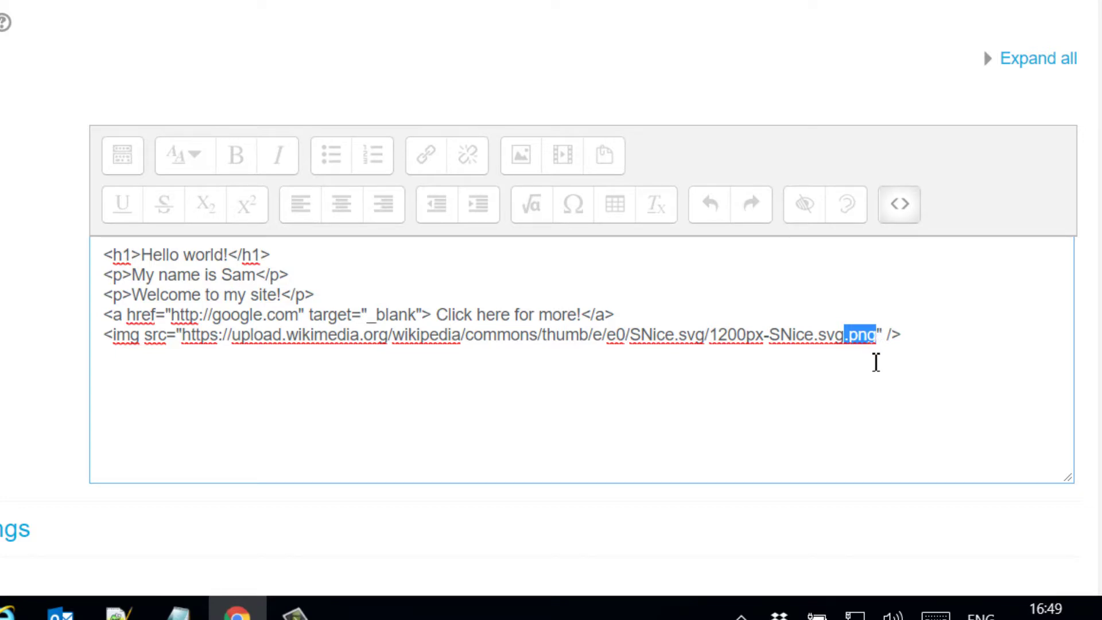
pyautogui.click(910, 335)
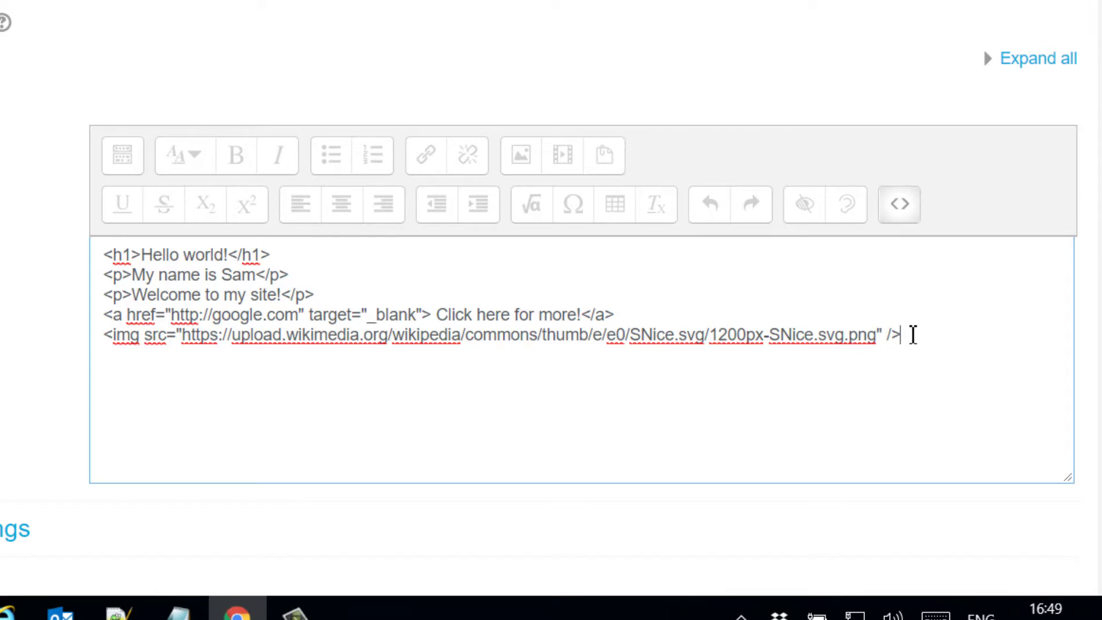
pyautogui.hotkey('ctrl', 'z')
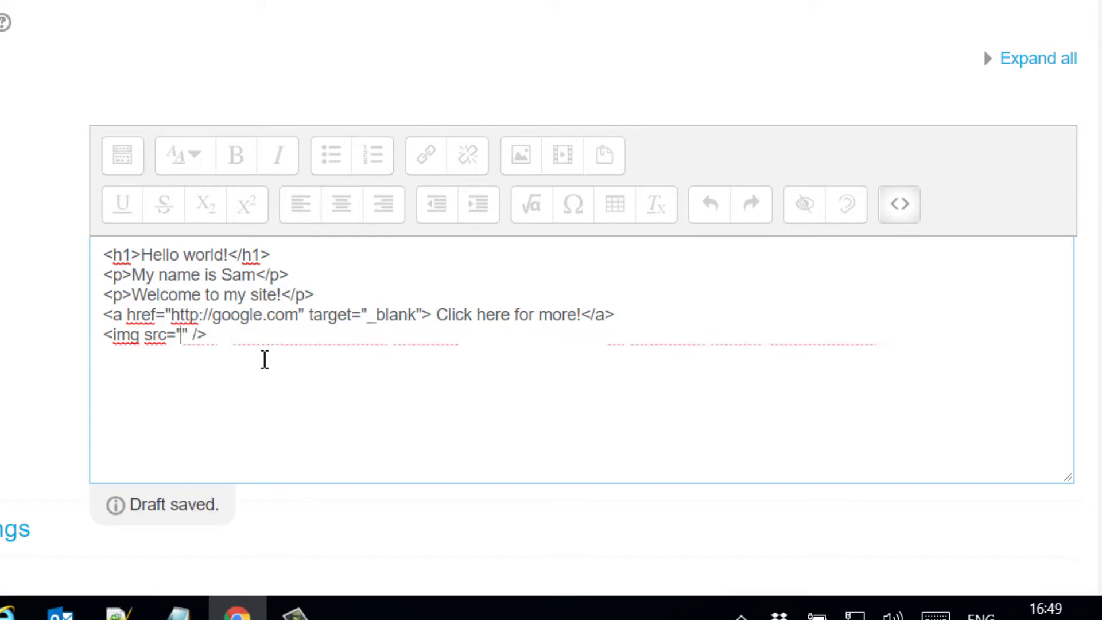
# Step: Inspect the img tag's name and closing slash, append ldfig</img> after the tag, and delete that added text
pyautogui.moveTo(113, 339); pyautogui.dragTo(143, 345)
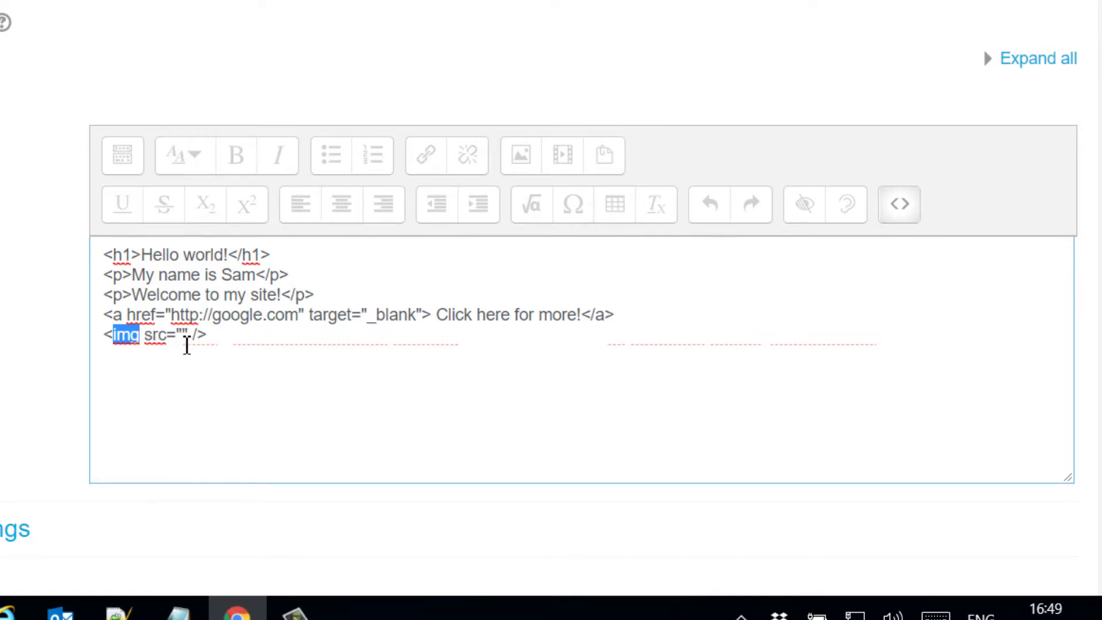
pyautogui.click(193, 339)
pyautogui.keyDown('shift'); pyautogui.click(197, 342); pyautogui.keyUp('shift')
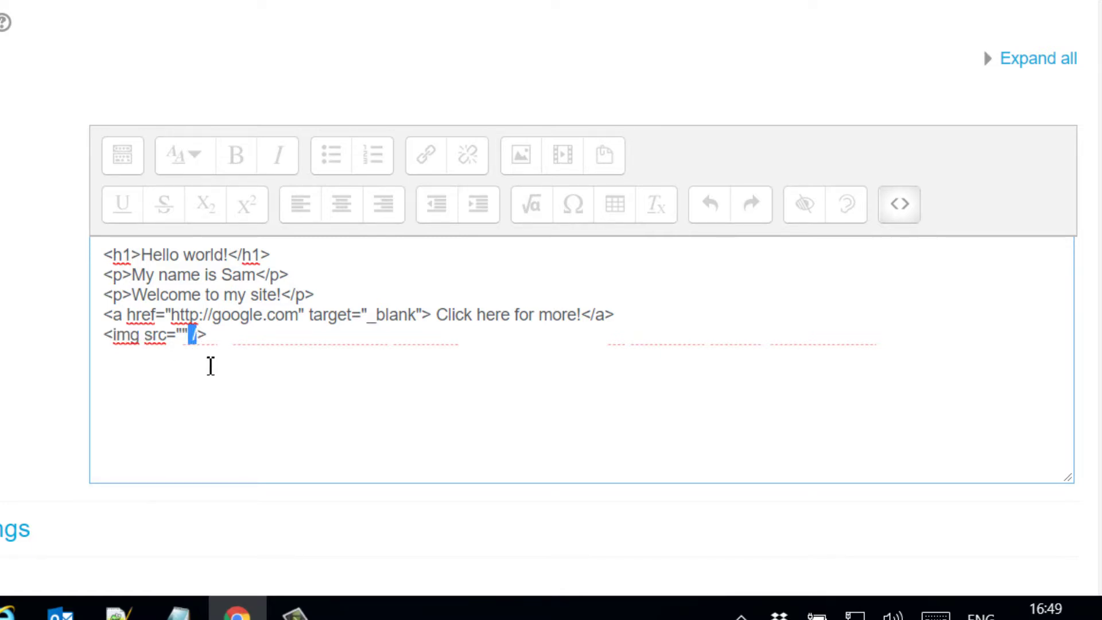
pyautogui.click(216, 345)
pyautogui.write('ldfig</im')
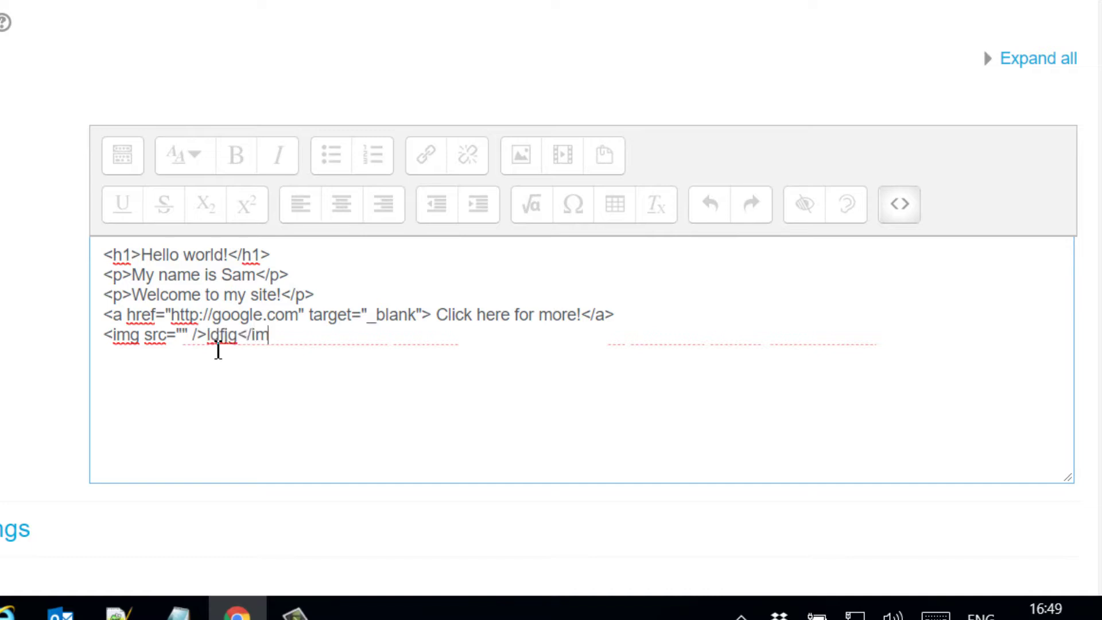
pyautogui.write('g>')
pyautogui.moveTo(310, 337); pyautogui.dragTo(214, 341)
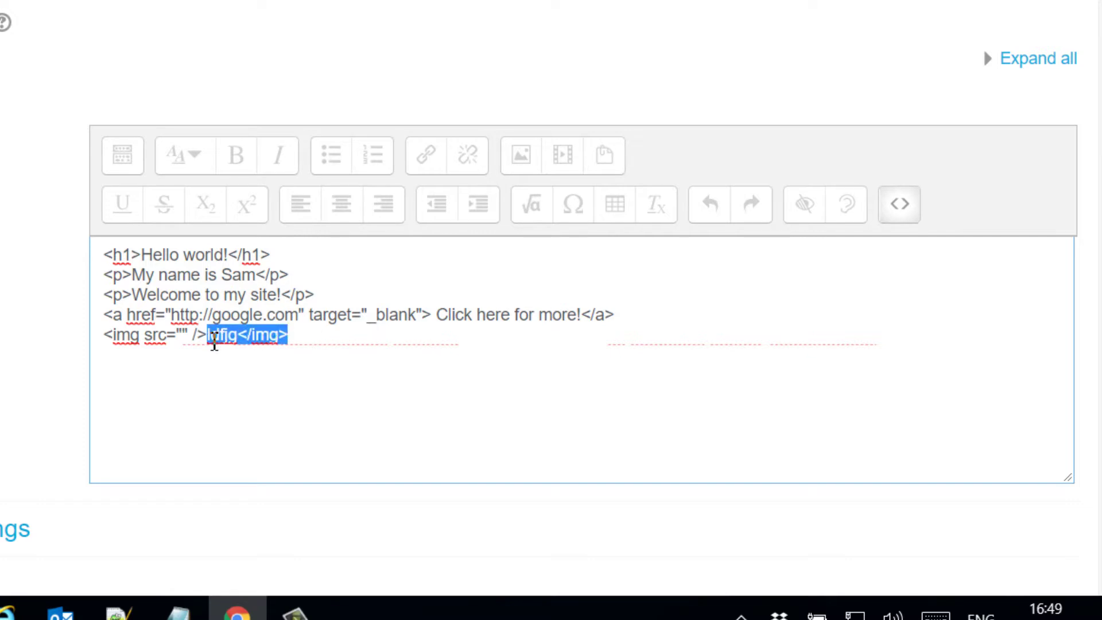
pyautogui.press('BackSpace')
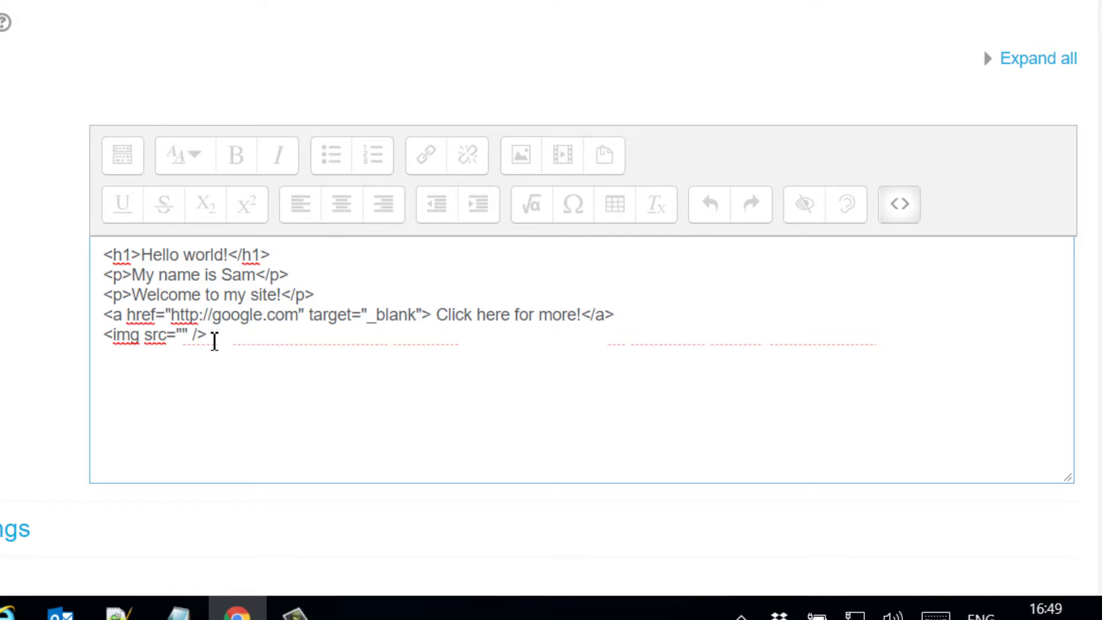
# Step: Paste the copied smiley image address between the img tag's src quotes and save the label to the course
pyautogui.click(182, 337)
pyautogui.moveTo(197, 339); pyautogui.dragTo(194, 339)
pyautogui.click(182, 336)
pyautogui.hotkey('ctrl', 'v')
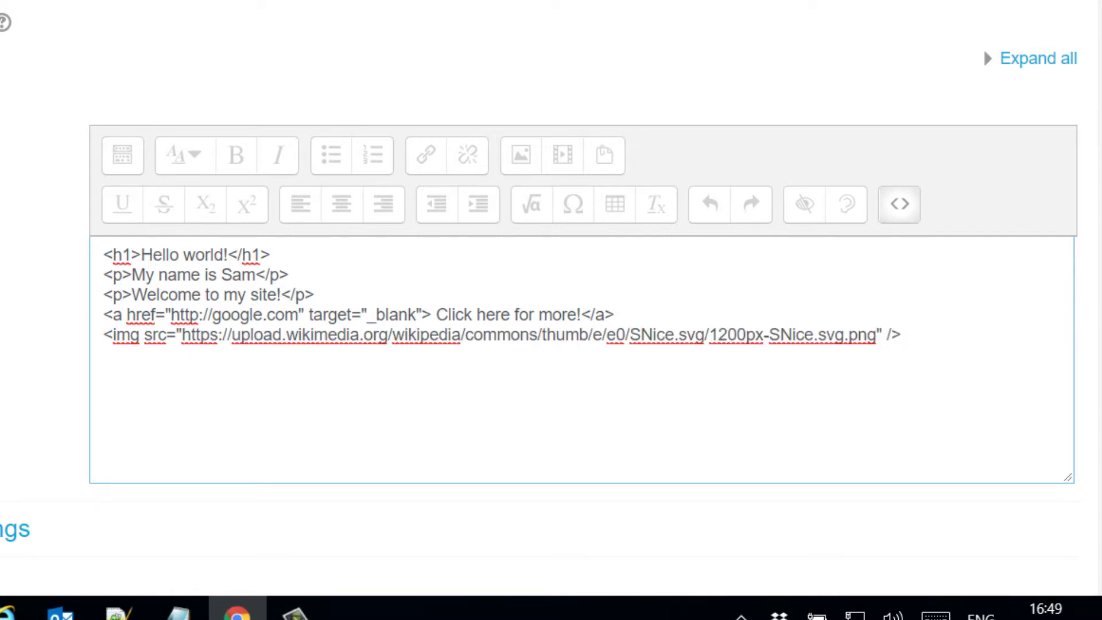
pyautogui.scroll(-1, 184, 332)
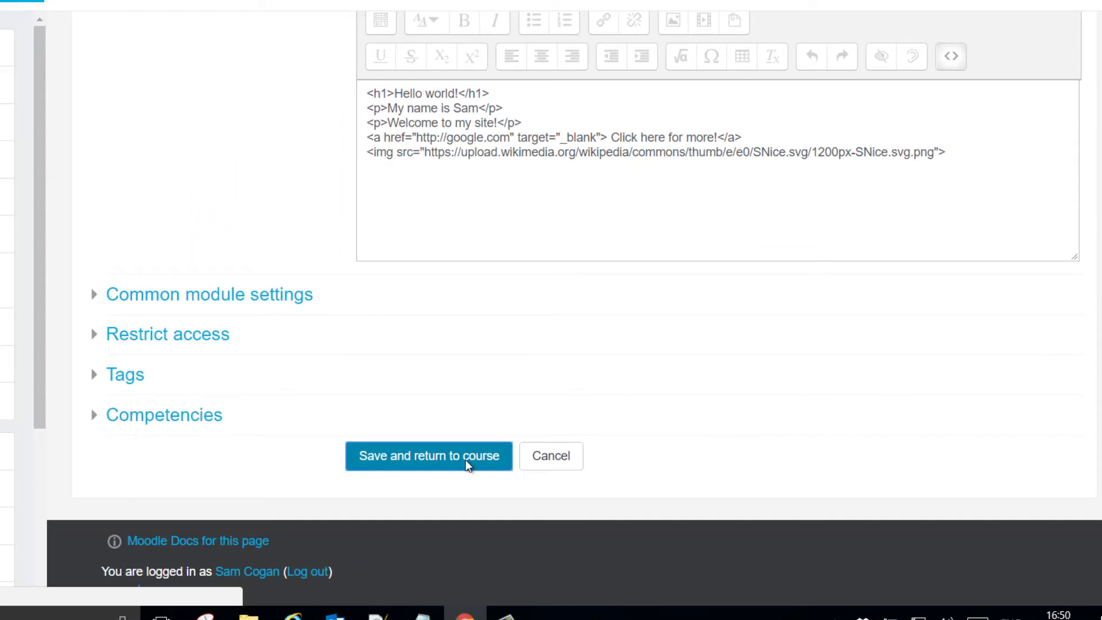
pyautogui.click(465, 458)
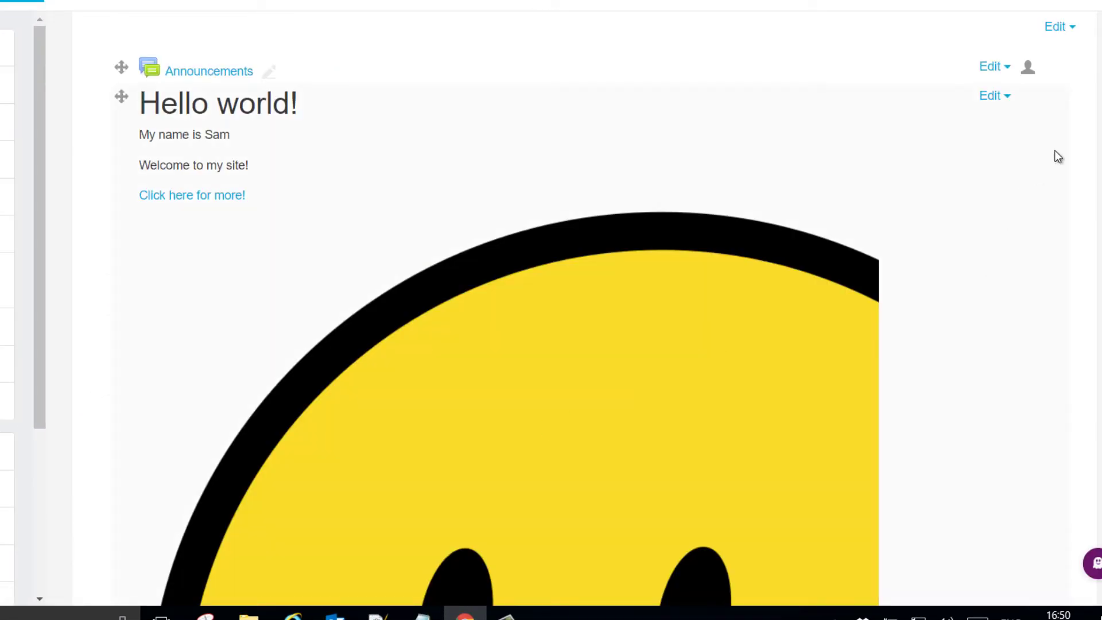
# Step: Check how the smiley image displays on the course page, and reopen the "Hello world!" label's HTML code for editing
pyautogui.scroll(-2, 510, 310)
pyautogui.scroll(2, 511, 310)
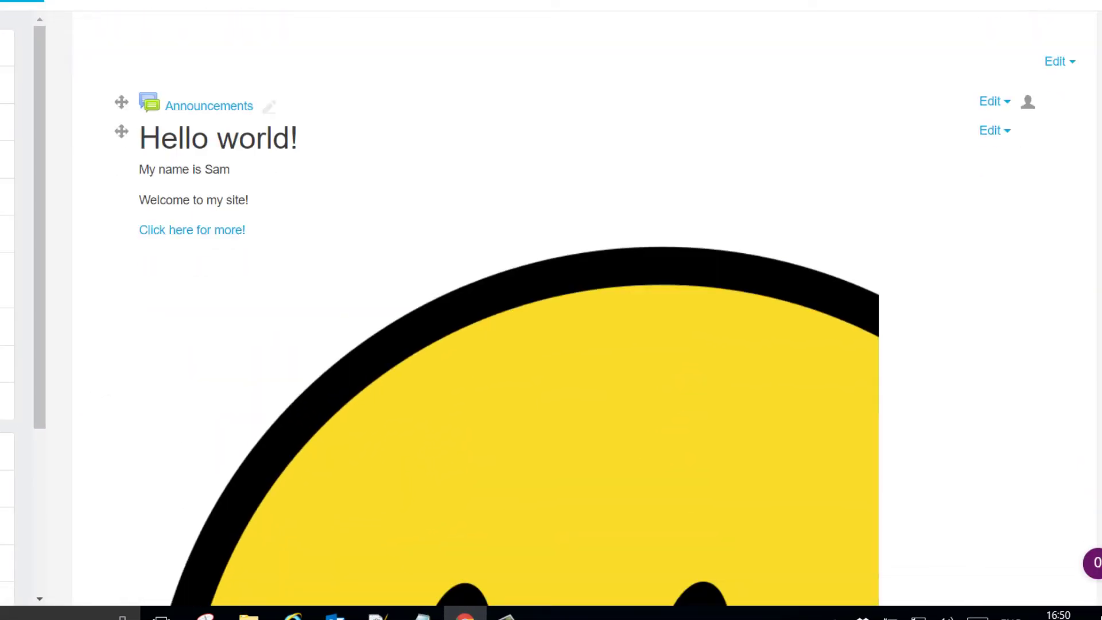
pyautogui.scroll(-4, 510, 309)
pyautogui.scroll(-7, 510, 310)
pyautogui.scroll(8, 511, 310)
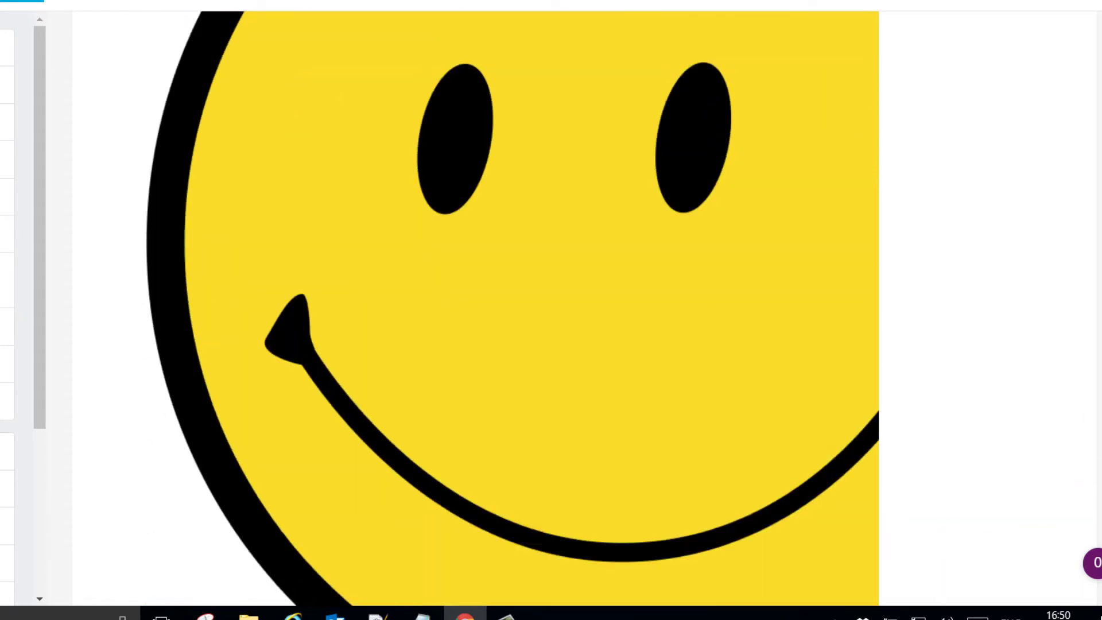
pyautogui.scroll(4, 511, 310)
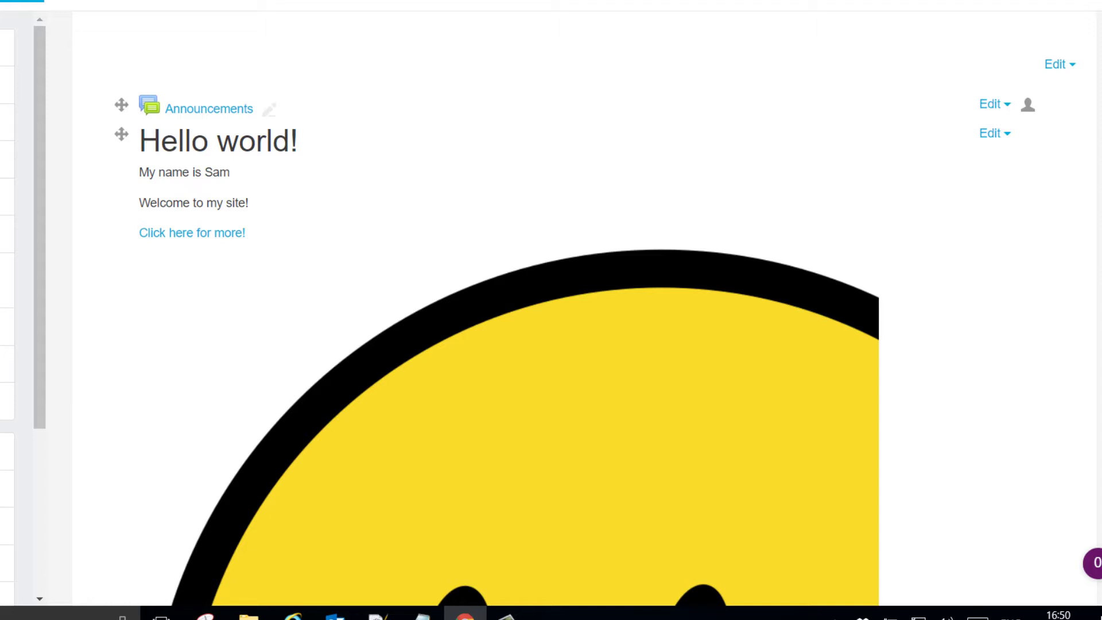
pyautogui.click(999, 137)
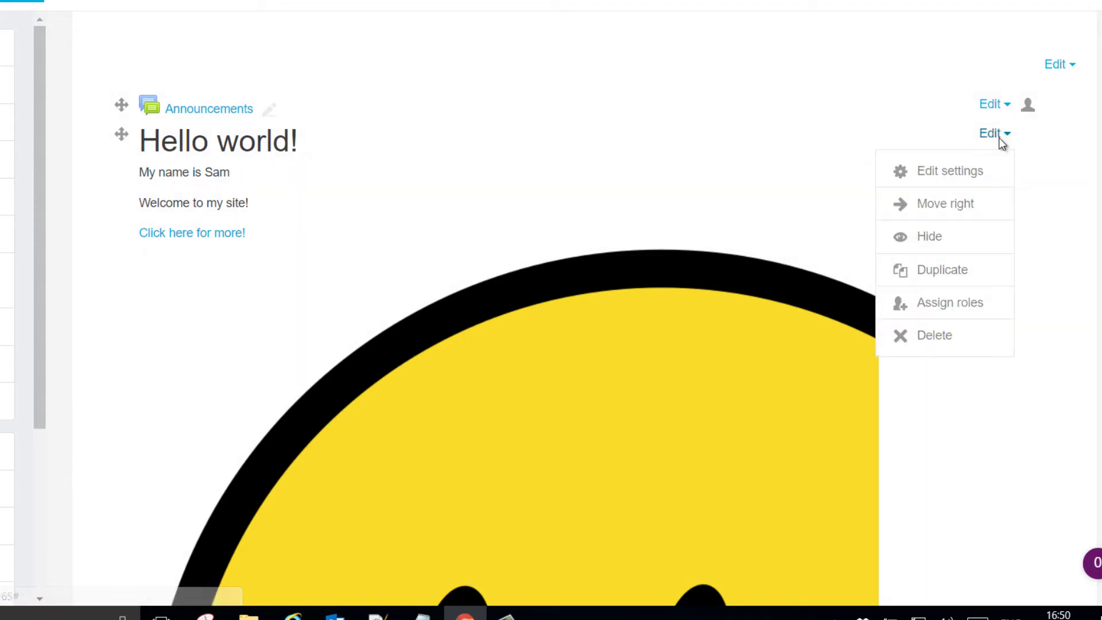
pyautogui.click(969, 170)
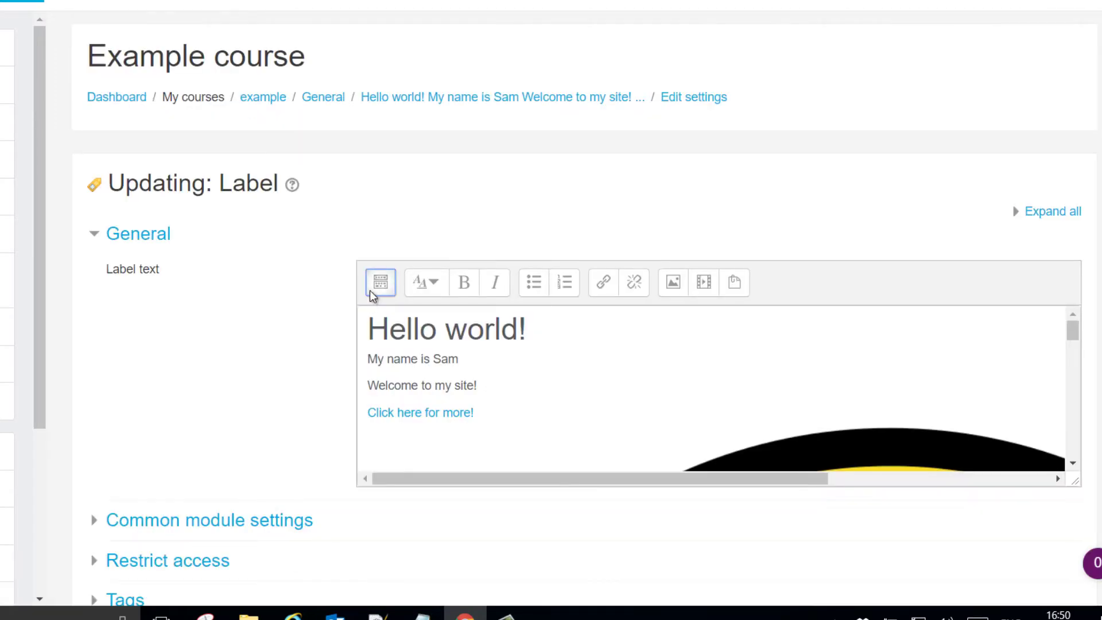
pyautogui.click(370, 293)
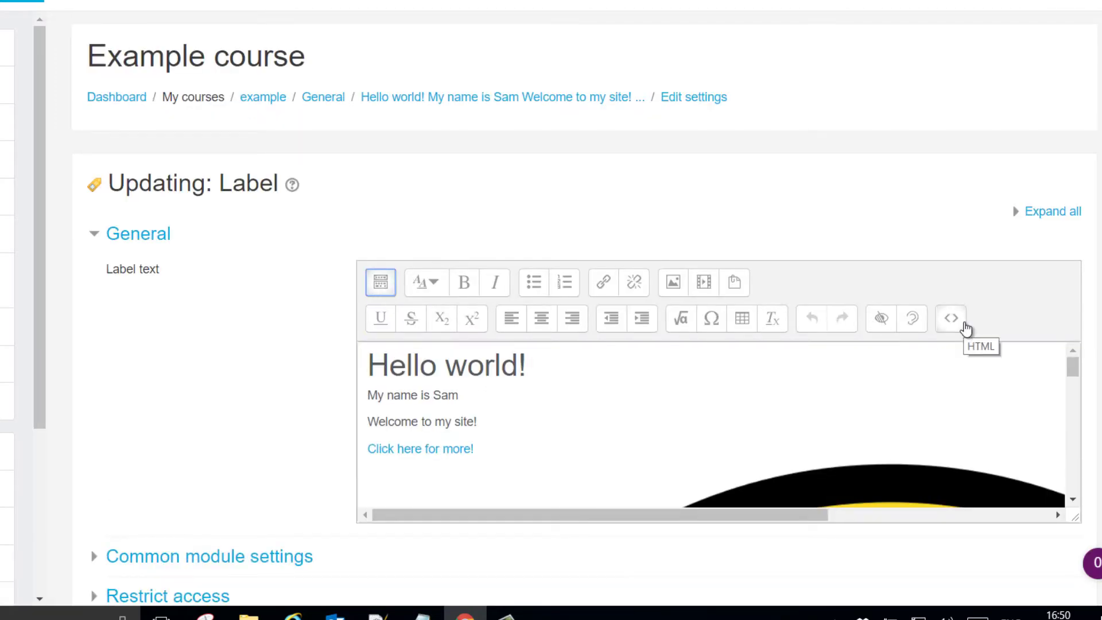
pyautogui.click(966, 328)
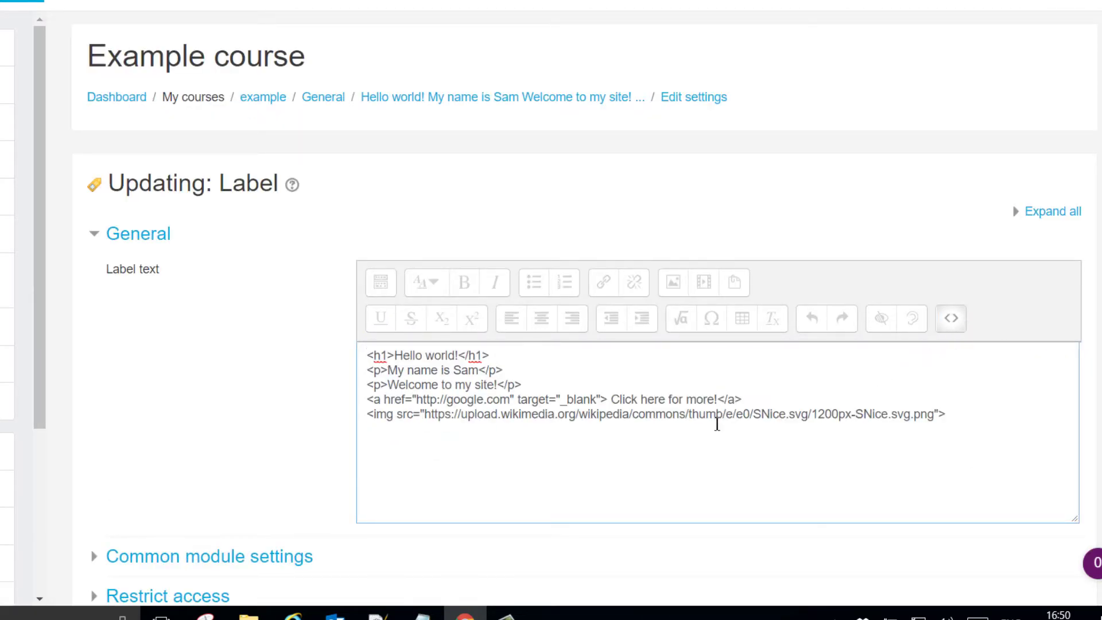
# Step: Add width="200px" to the img tag after the src attribute and save the label to the course
pyautogui.click(396, 414)
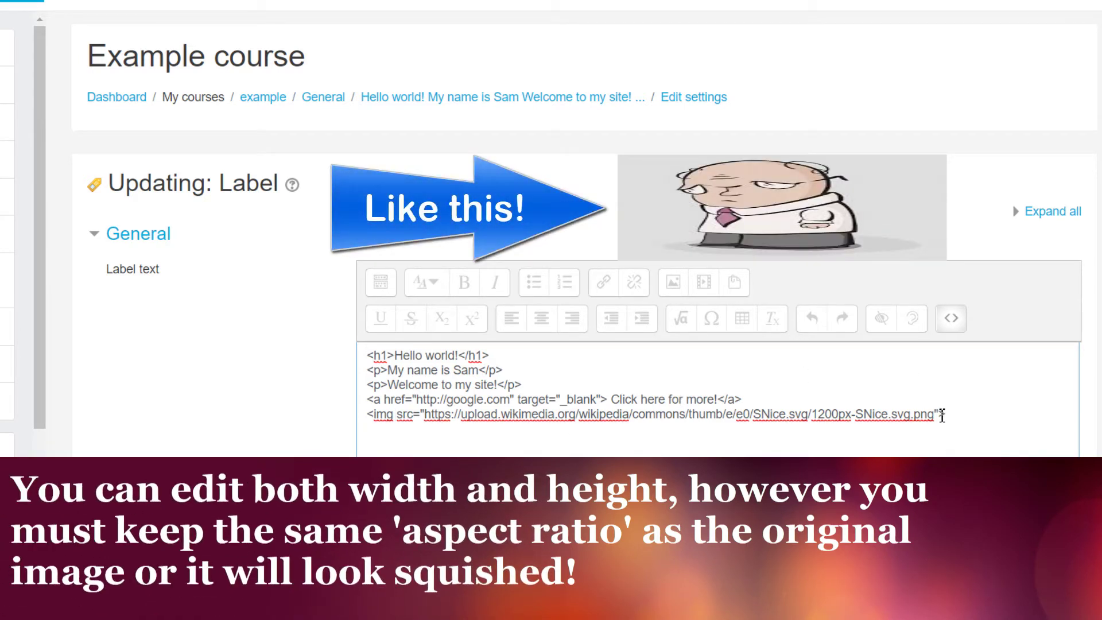
pyautogui.write('w')
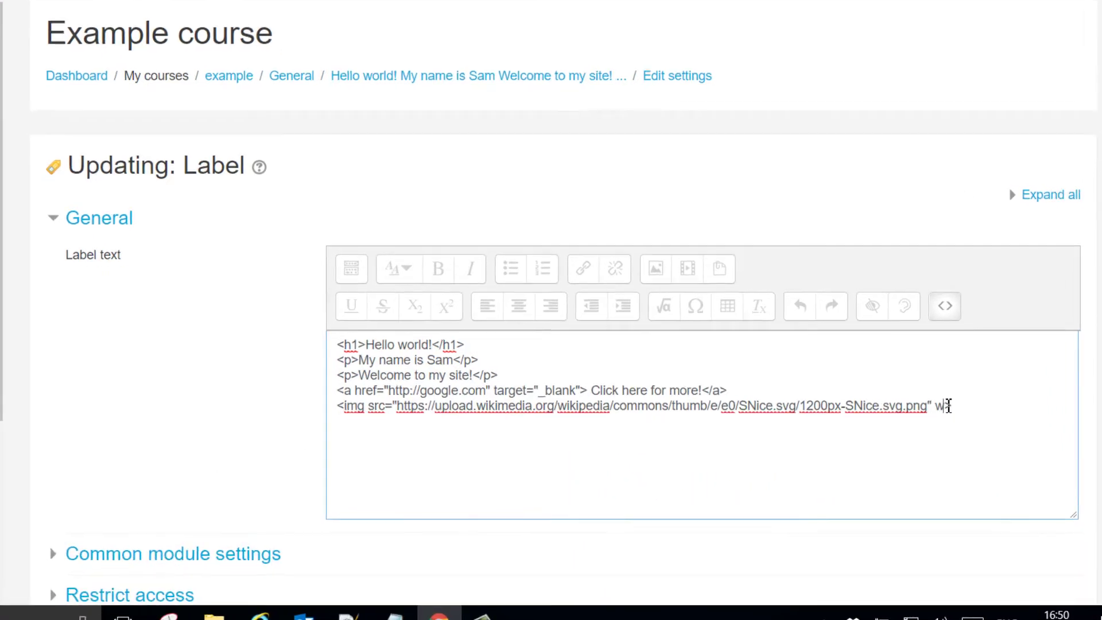
pyautogui.write('idth')
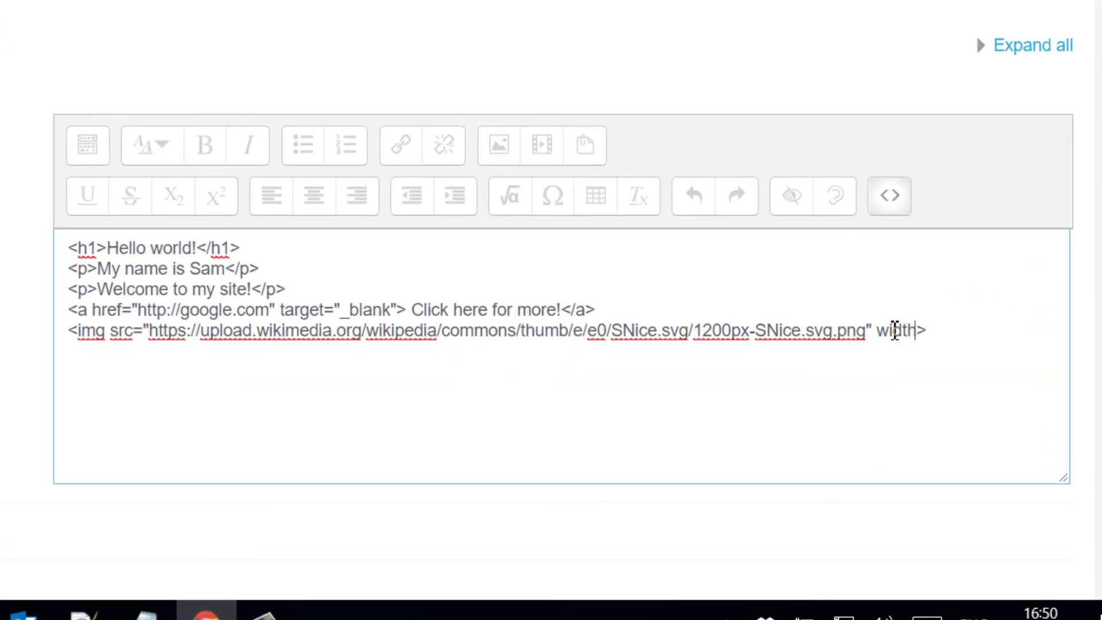
pyautogui.write('=""')
pyautogui.press('Left')
pyautogui.write('200px')
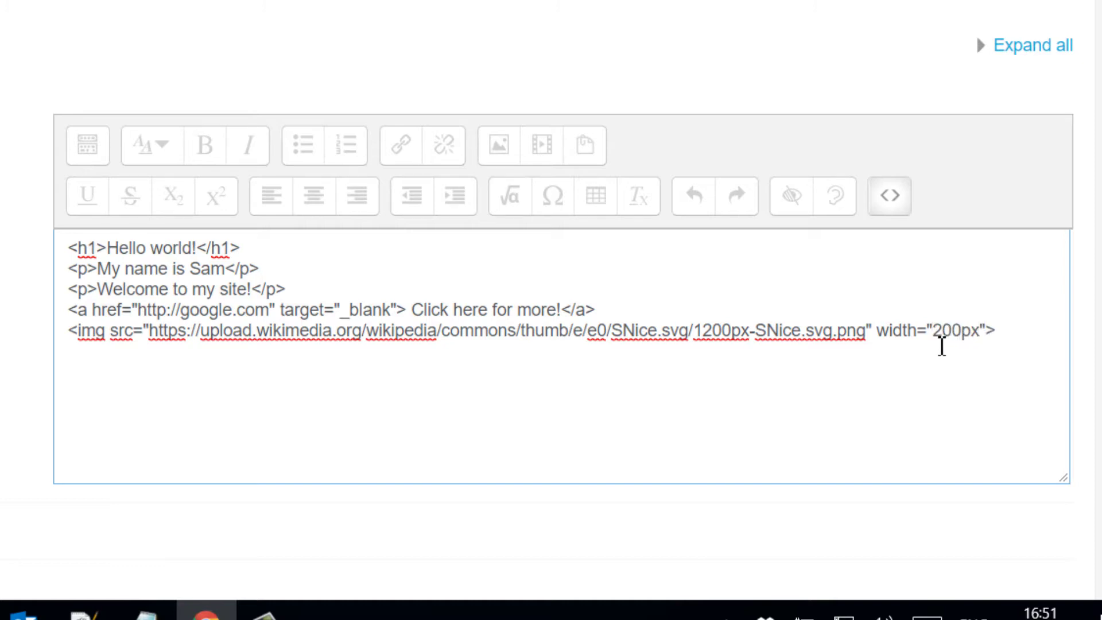
pyautogui.moveTo(932, 331); pyautogui.dragTo(979, 337)
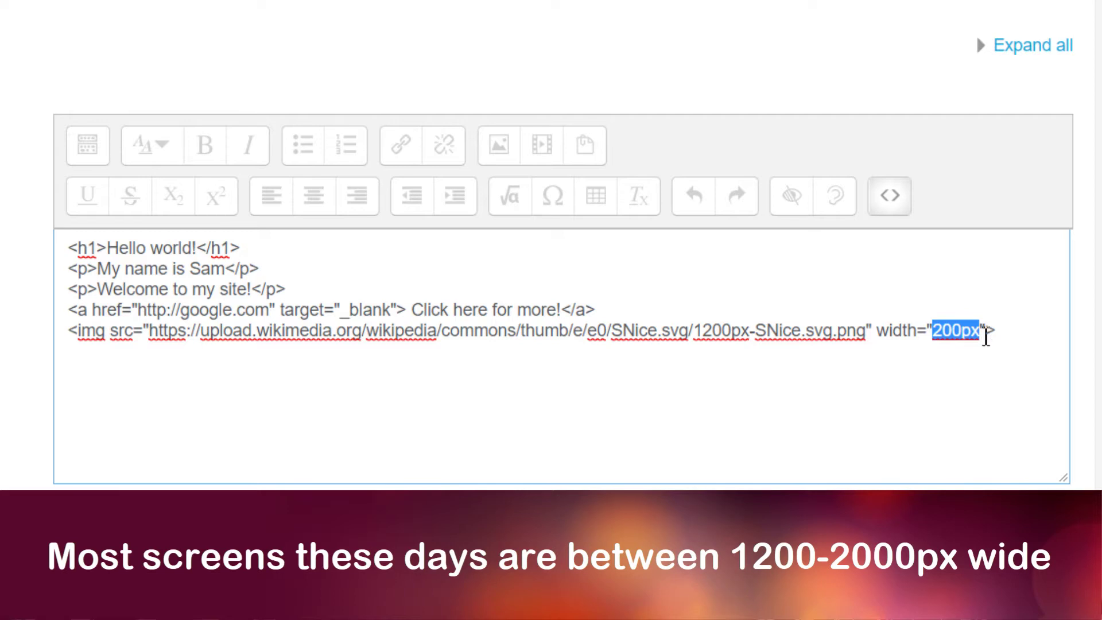
pyautogui.moveTo(983, 337); pyautogui.dragTo(941, 335)
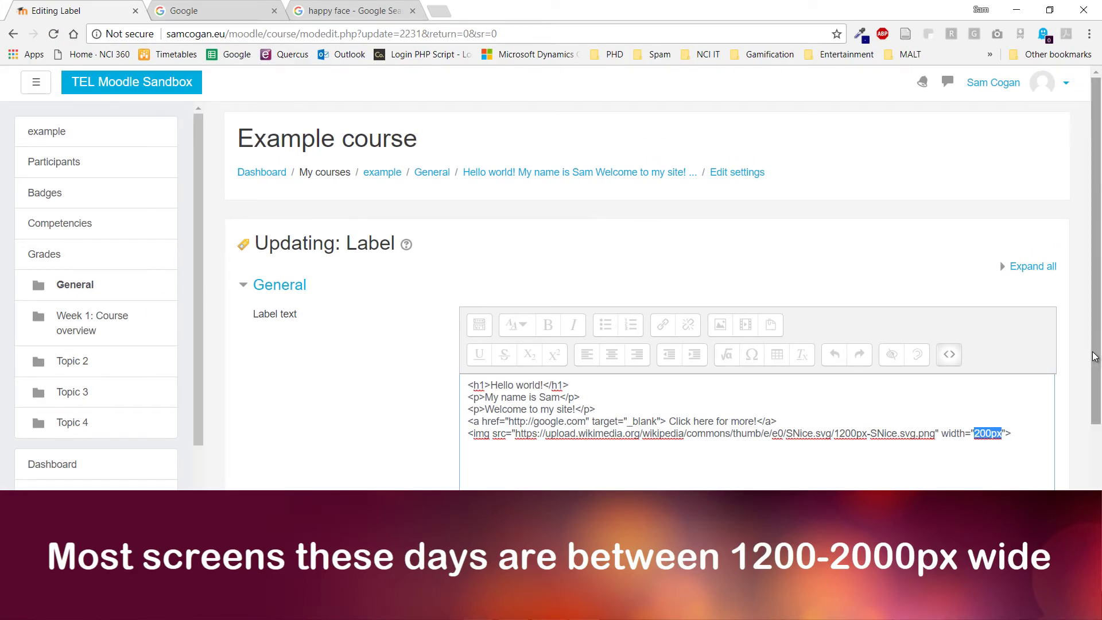
pyautogui.moveTo(1094, 354); pyautogui.dragTo(1093, 384)
pyautogui.scroll(-2, 1090, 471)
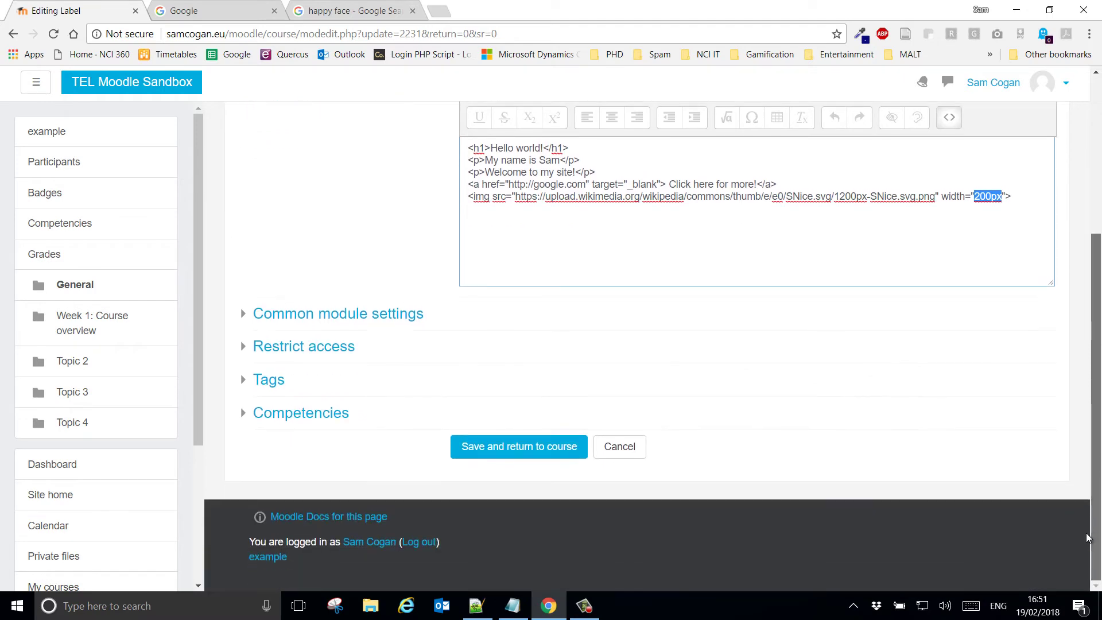
pyautogui.click(558, 453)
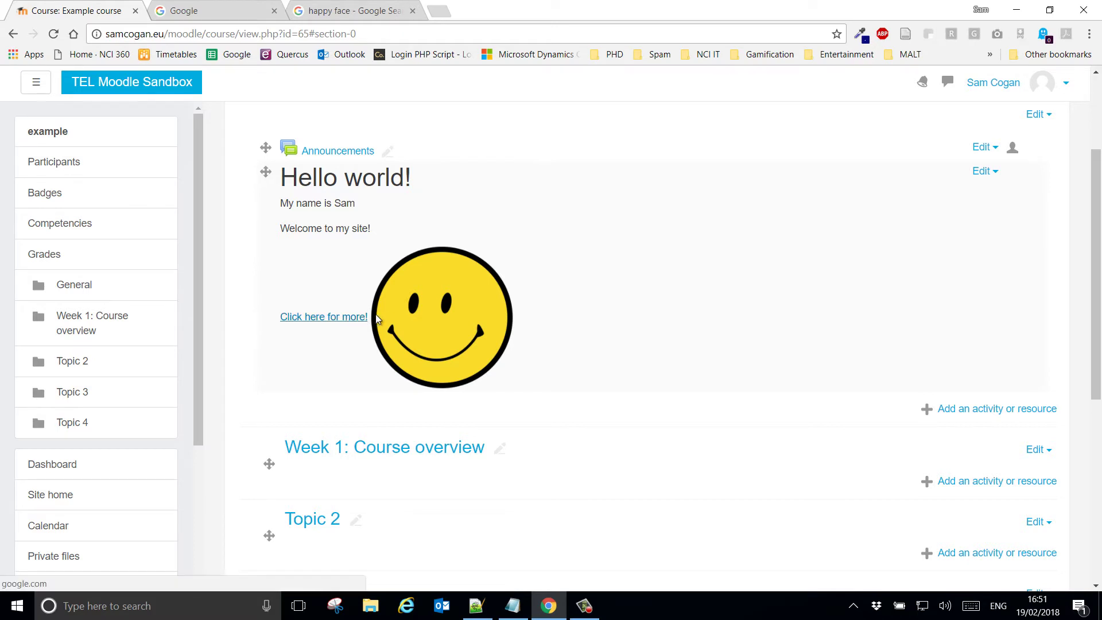
# Step: Open the "Hello world!" label's settings from the course page and switch its text to HTML code
pyautogui.click(984, 171)
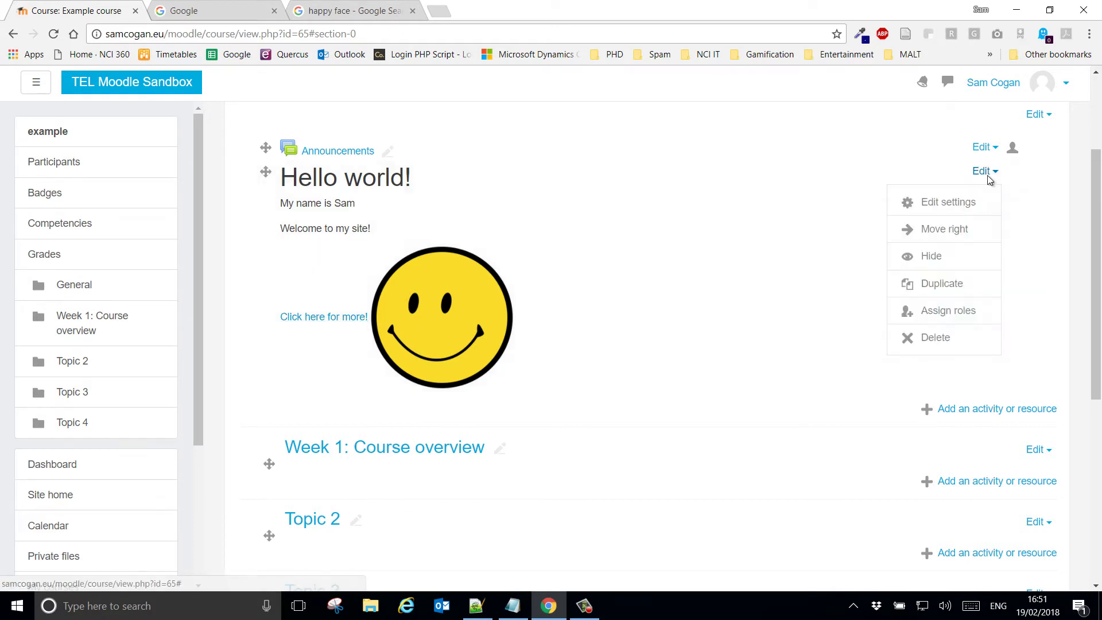
pyautogui.click(960, 208)
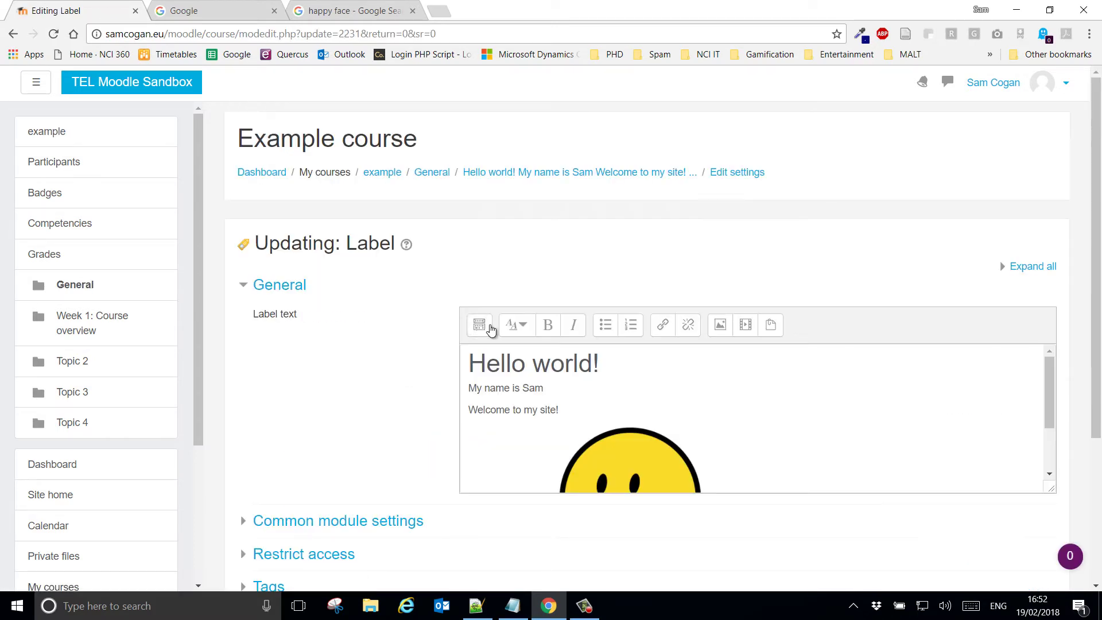
pyautogui.click(479, 325)
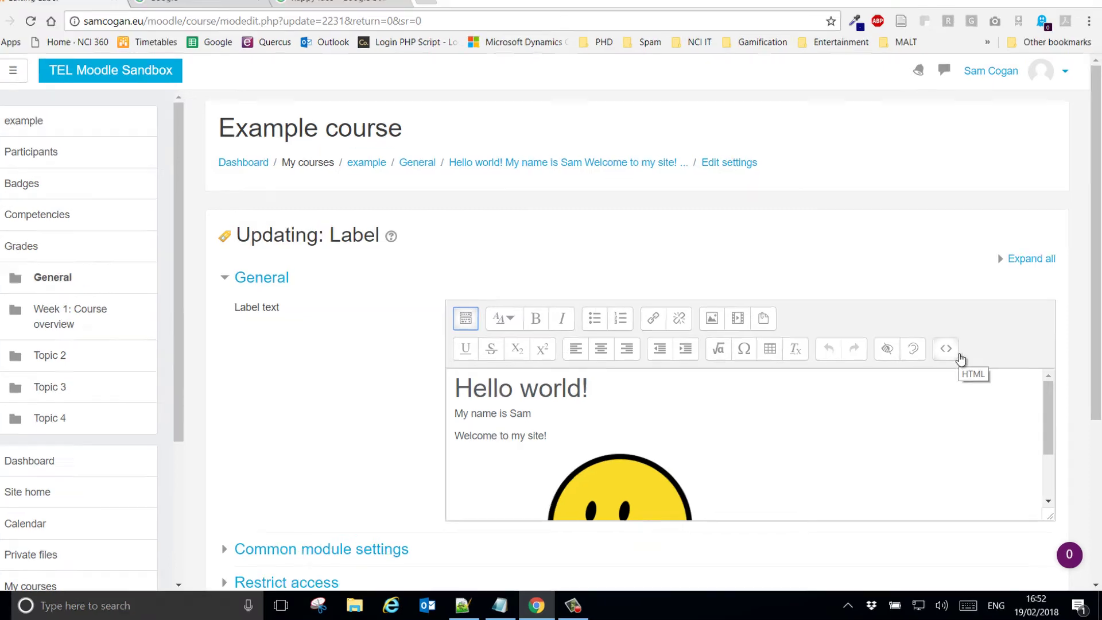
pyautogui.click(950, 354)
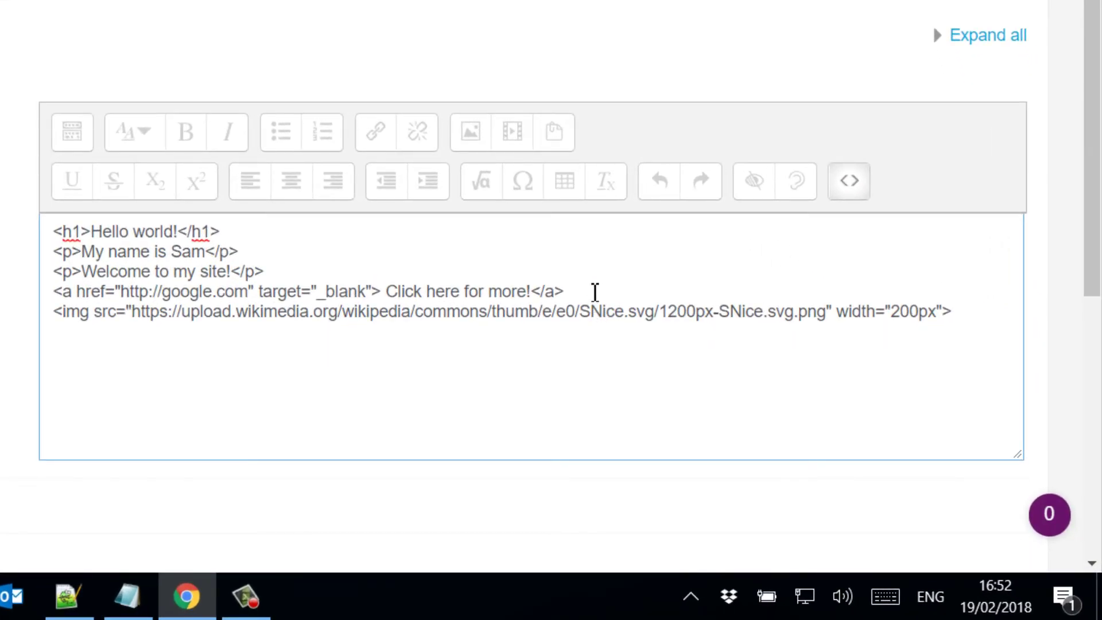
# Step: Insert a <br /> tag on its own line between the link and the img tag
pyautogui.click(595, 292)
pyautogui.press('Return')
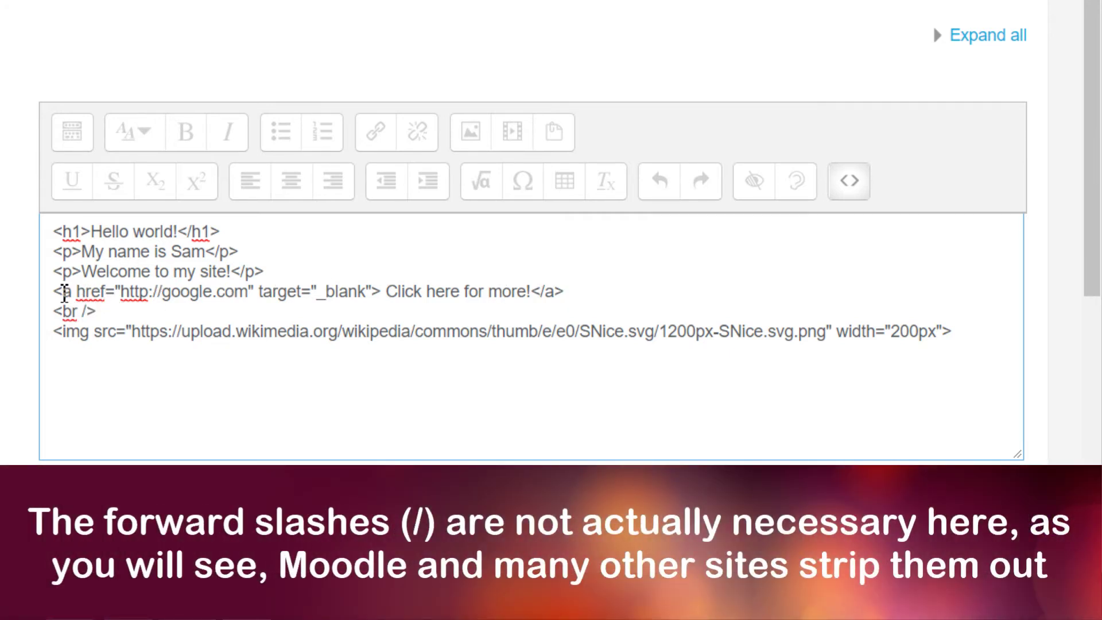
# Step: Review the a and img tags, and switch to the formatted view to check the line break between link and smiley
pyautogui.doubleClick(65, 292)
pyautogui.moveTo(63, 331); pyautogui.dragTo(92, 332)
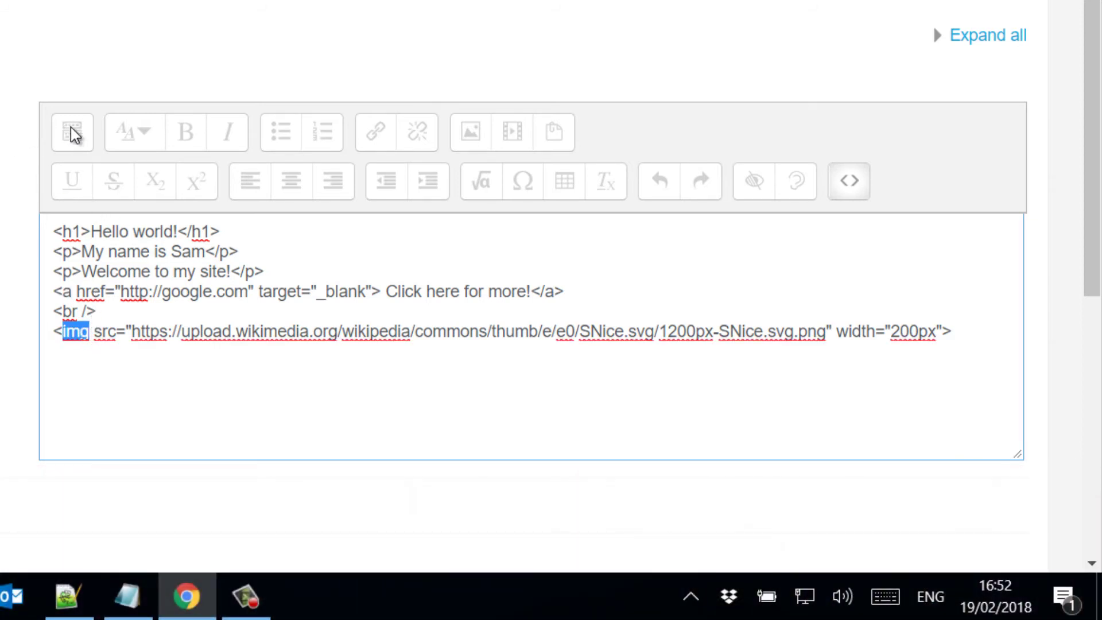
pyautogui.click(632, 133)
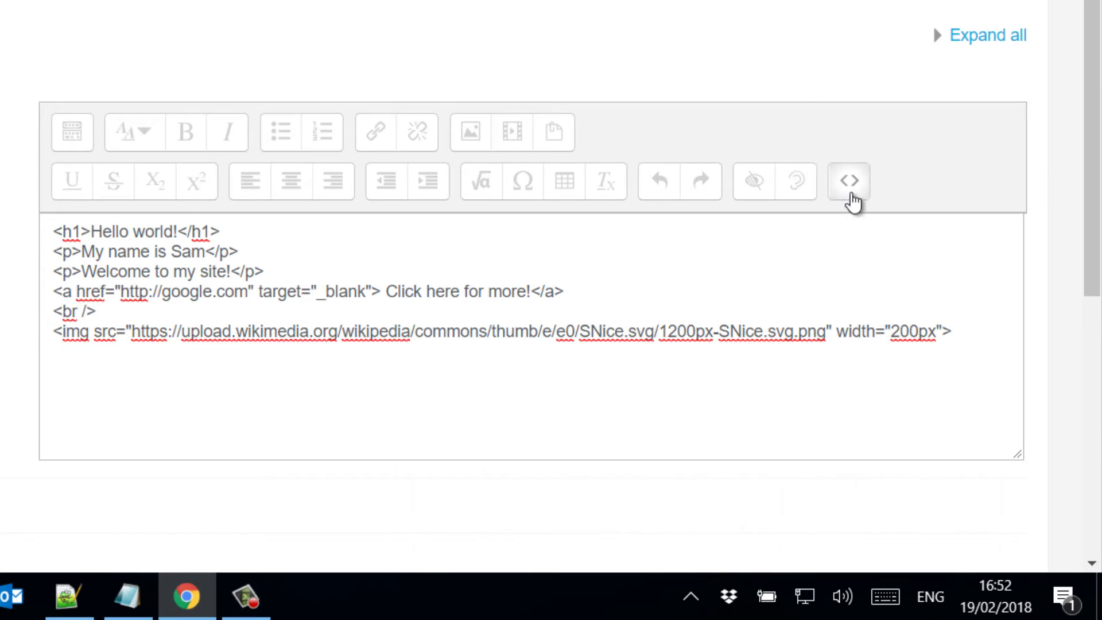
pyautogui.click(853, 189)
pyautogui.scroll(-2, 989, 291)
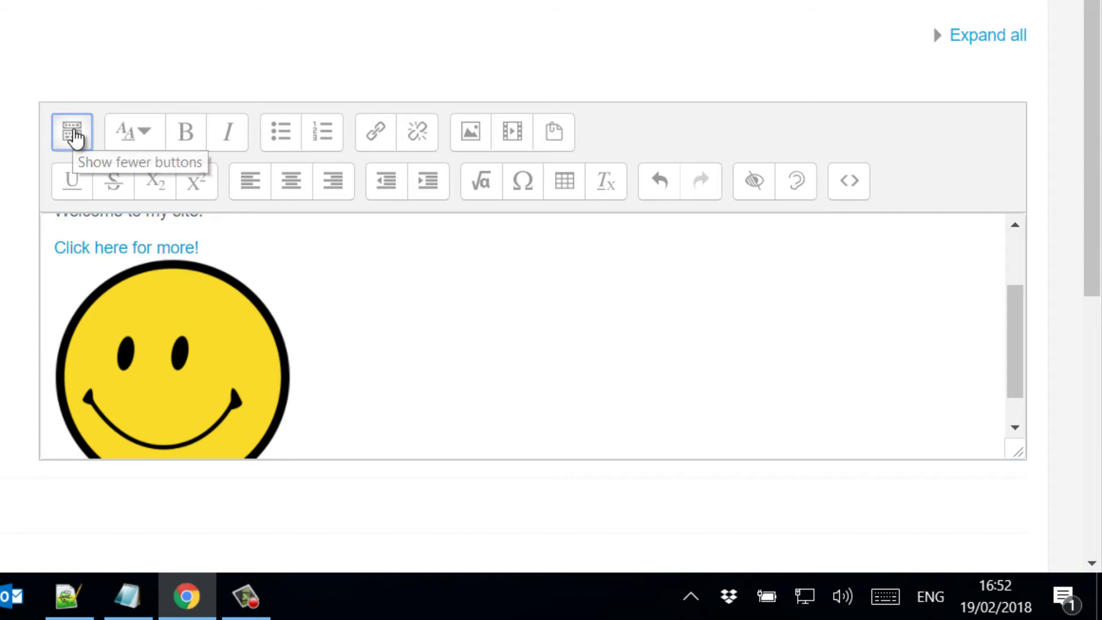
pyautogui.click(70, 141)
pyautogui.click(75, 141)
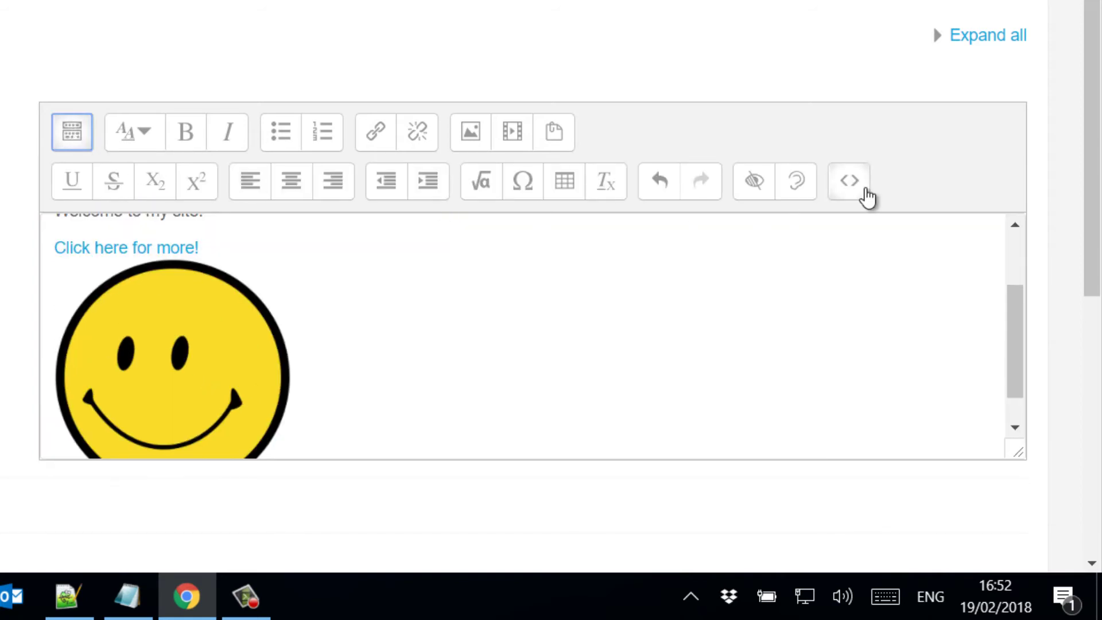
# Step: Add a second <br> tag below the first in the HTML code and preview the spacing above the smiley
pyautogui.click(848, 181)
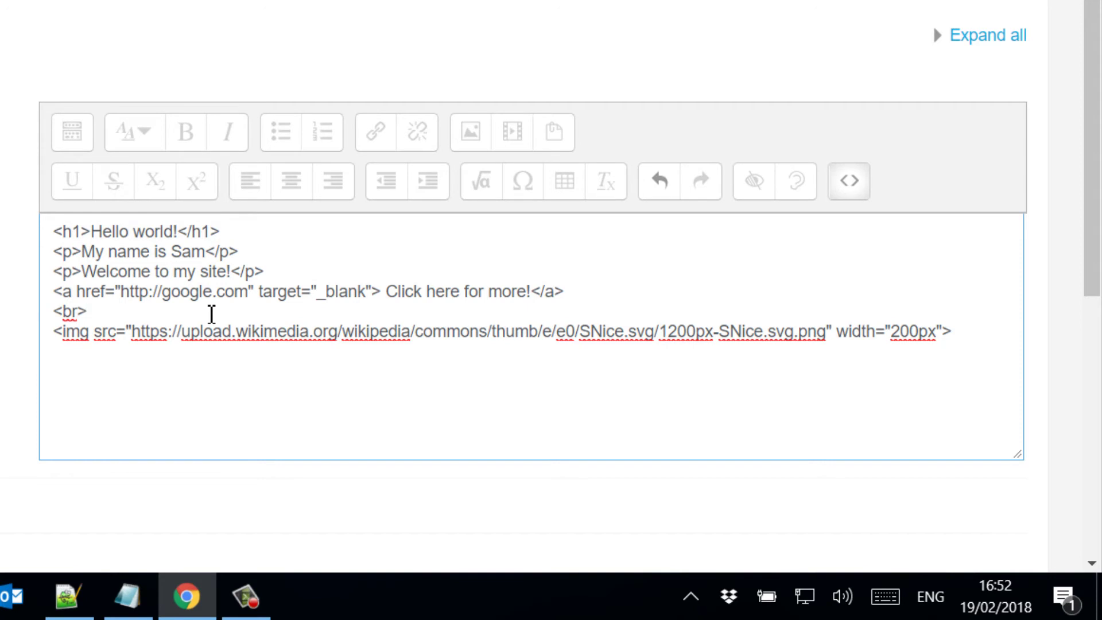
pyautogui.press('Return')
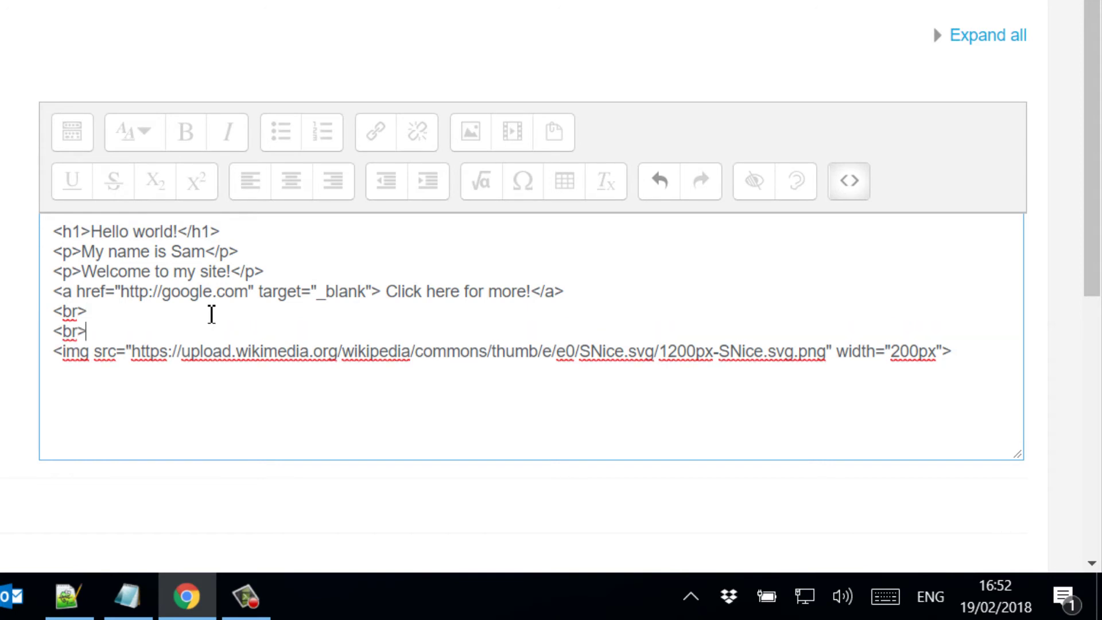
pyautogui.click(860, 192)
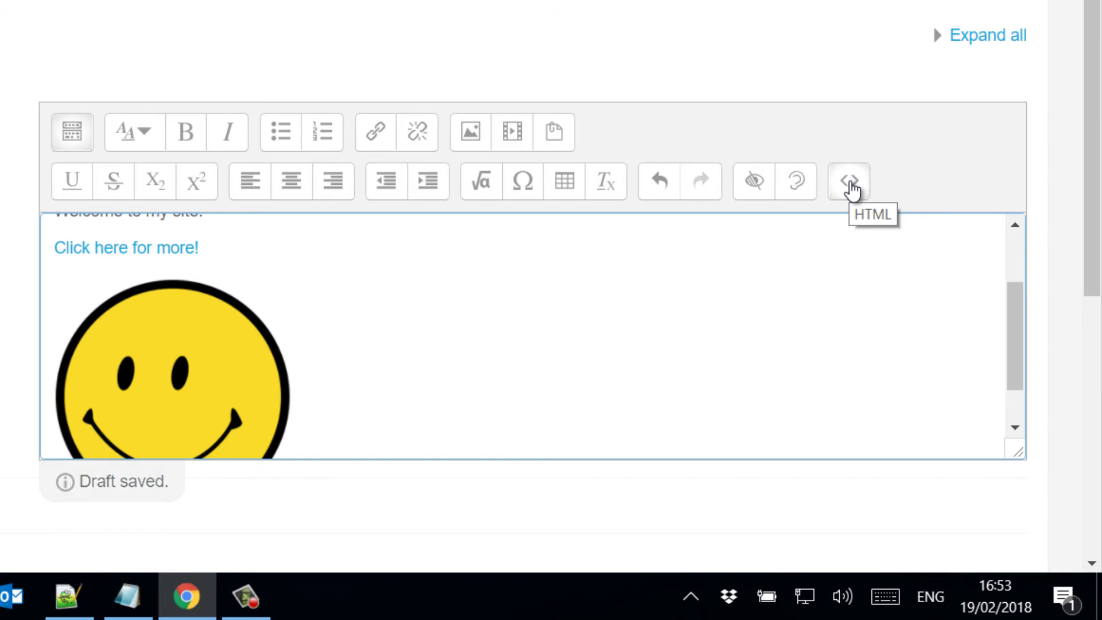
pyautogui.click(850, 182)
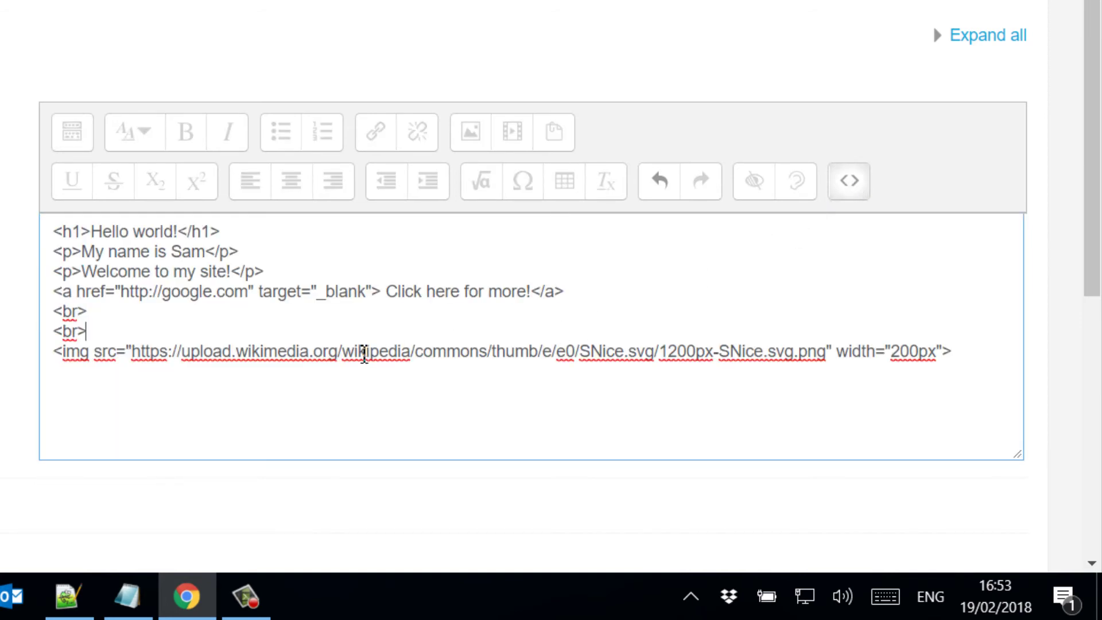
# Step: Delete the link text "Click here for more!" and open an empty line between the opening and closing a tags
pyautogui.click(86, 332)
pyautogui.moveTo(58, 355); pyautogui.dragTo(962, 371)
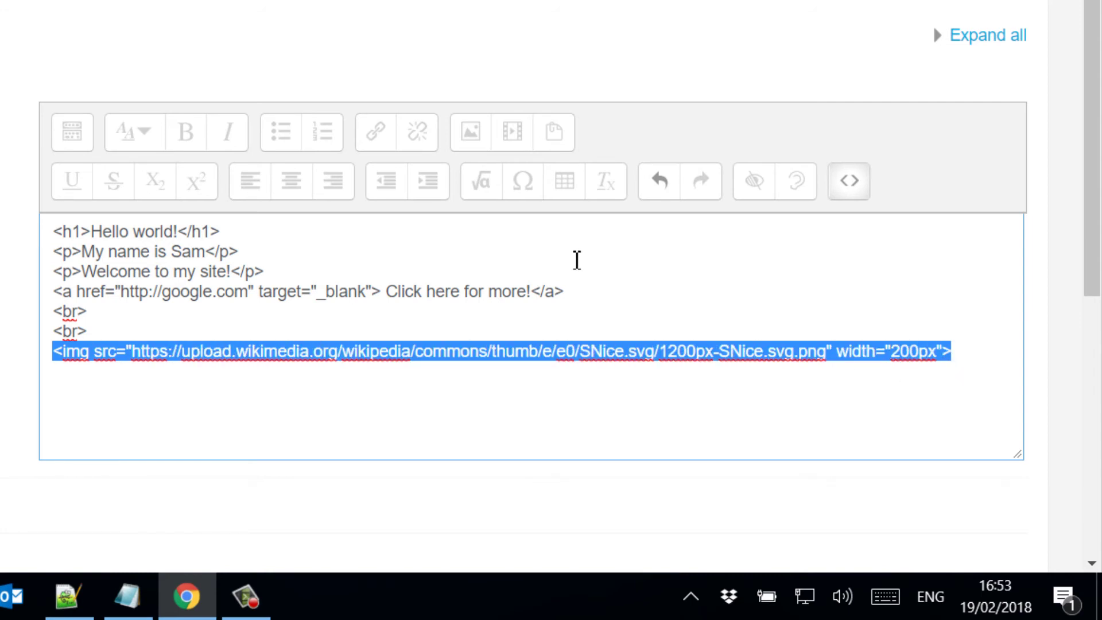
pyautogui.moveTo(531, 297); pyautogui.dragTo(392, 304)
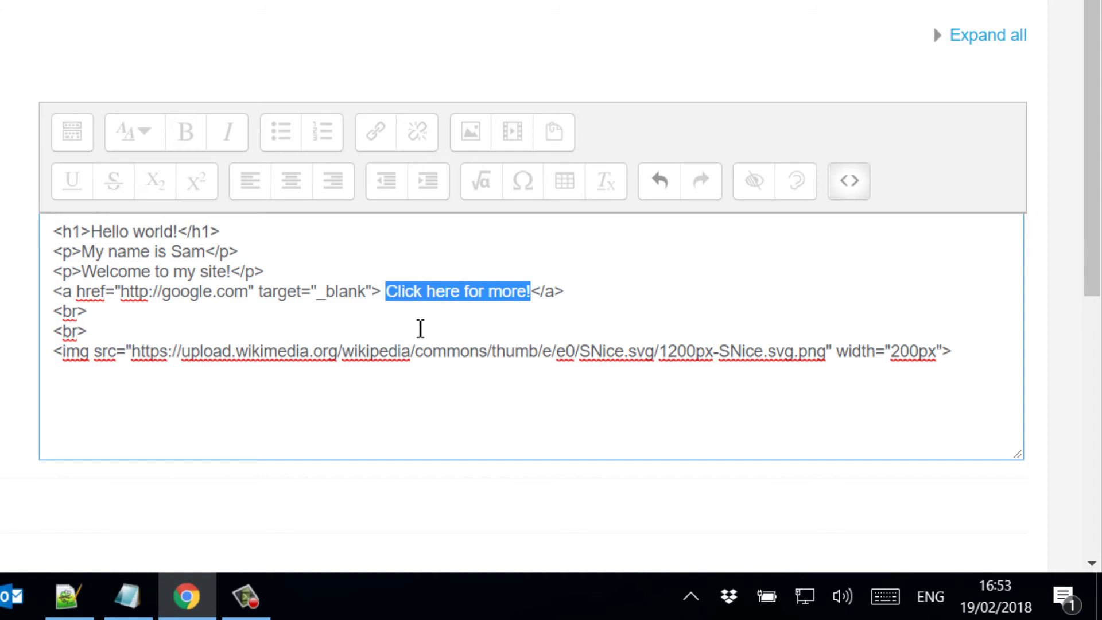
pyautogui.press('BackSpace')
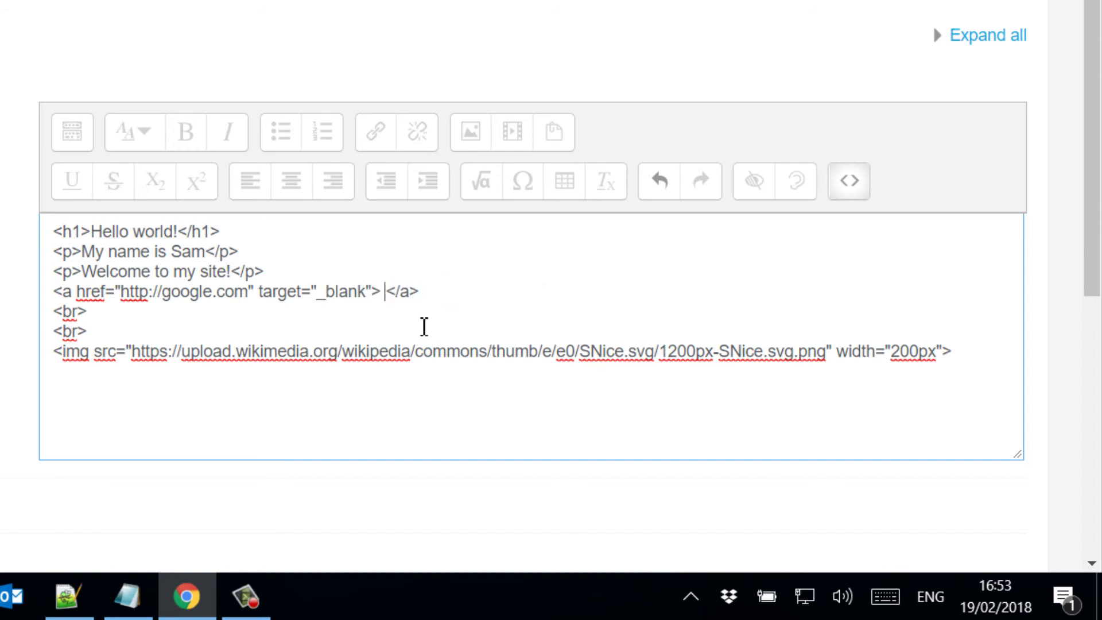
pyautogui.press('Return')
pyautogui.press('Return')
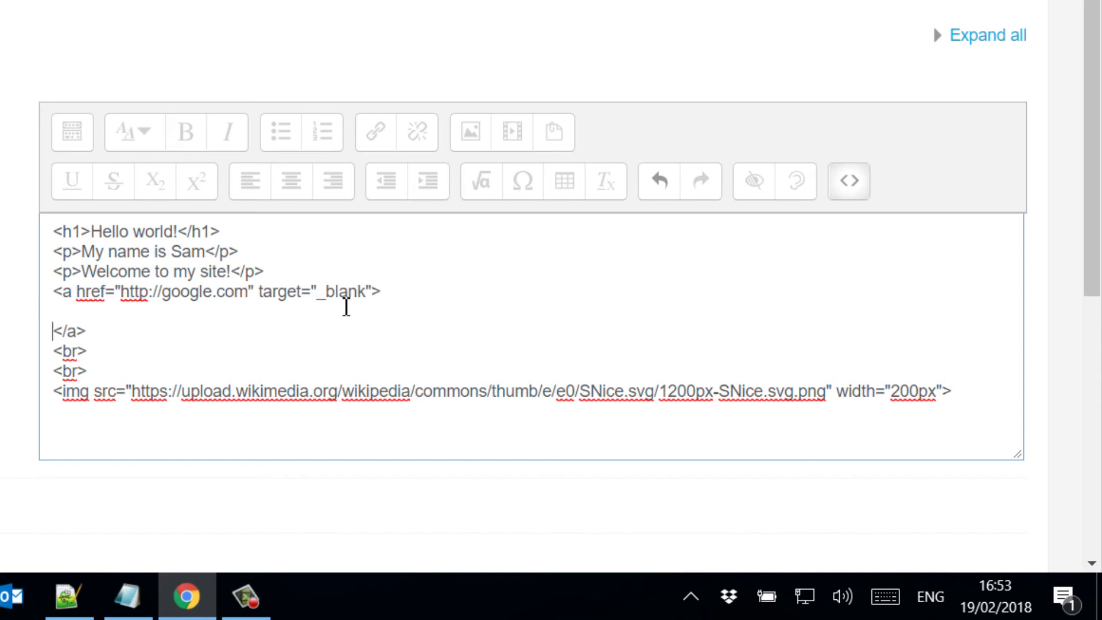
# Step: Move the whole img tag onto the empty line between the opening and closing a tags
pyautogui.moveTo(382, 297); pyautogui.dragTo(55, 294)
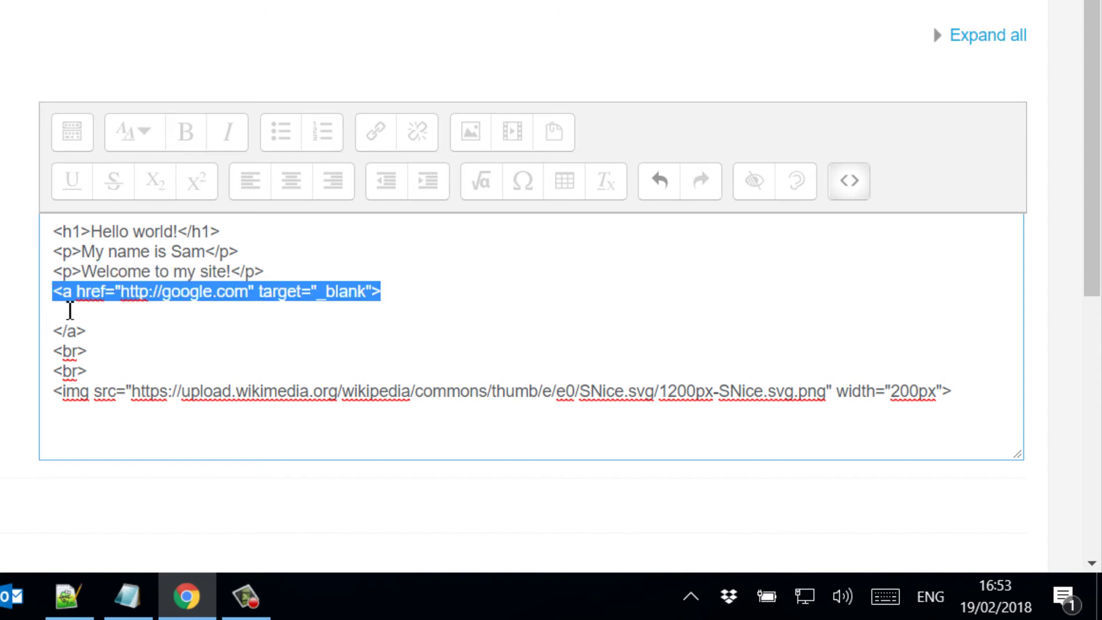
pyautogui.moveTo(97, 332); pyautogui.dragTo(53, 332)
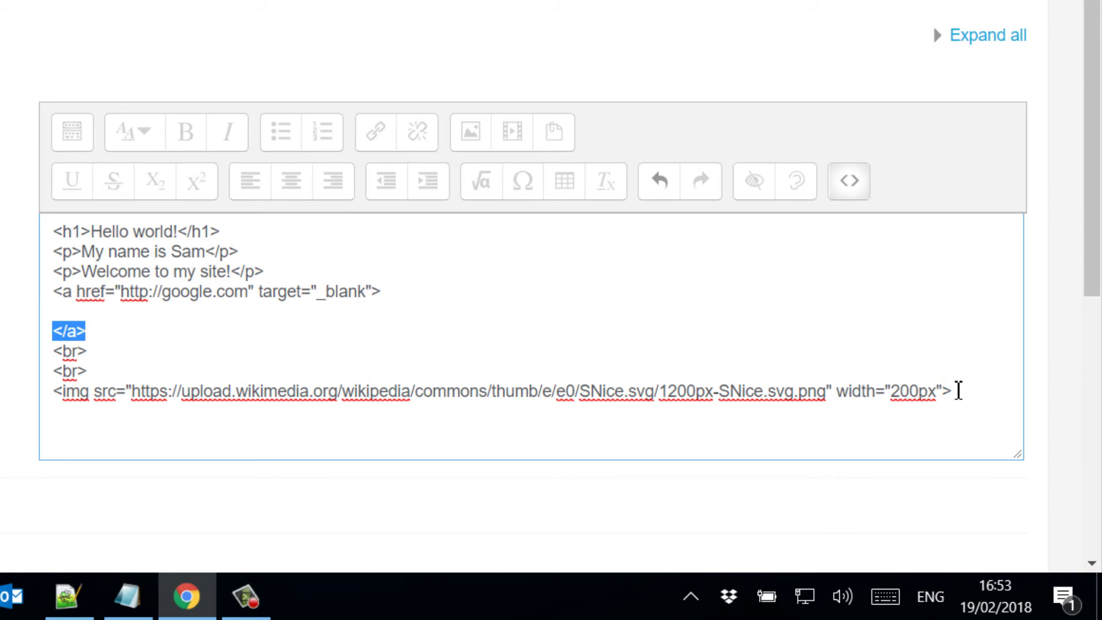
pyautogui.moveTo(958, 391); pyautogui.dragTo(120, 325)
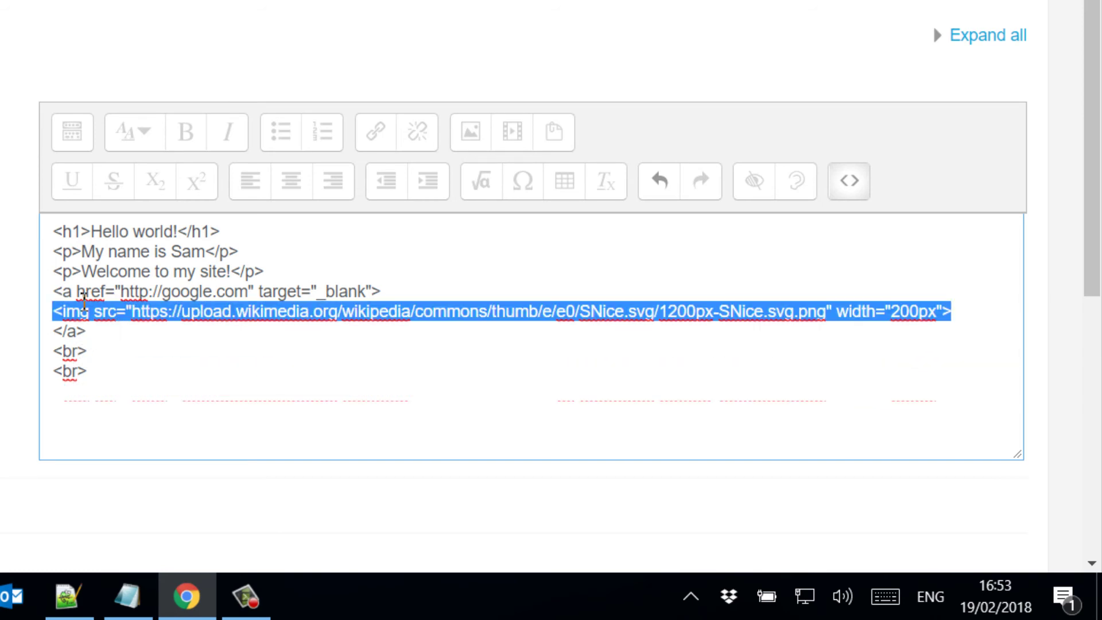
pyautogui.tripleClick(86, 293)
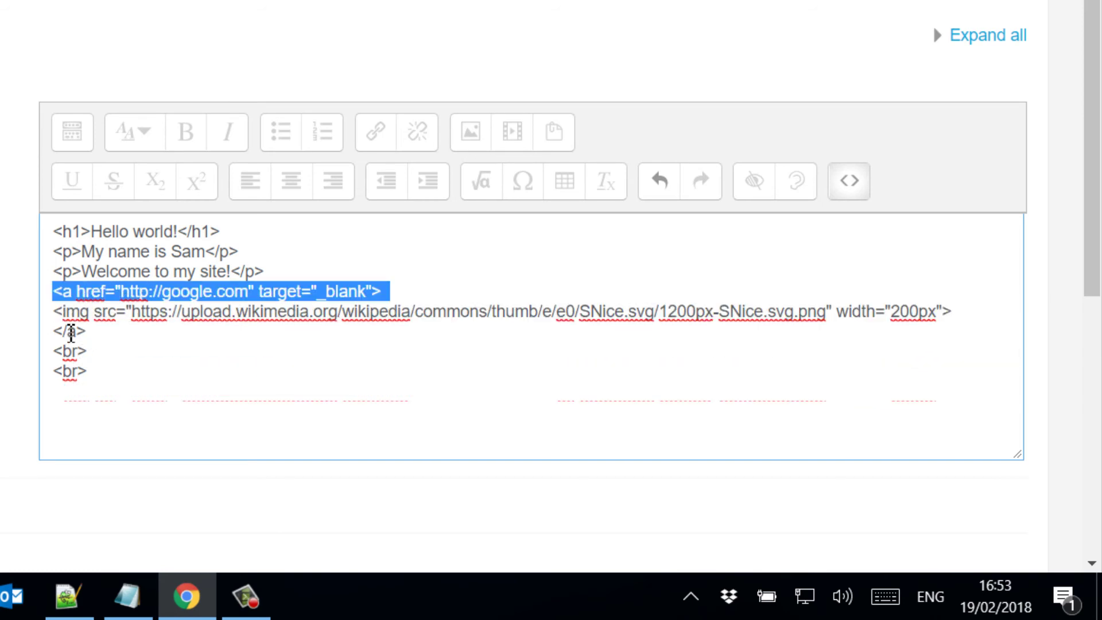
pyautogui.doubleClick(70, 332)
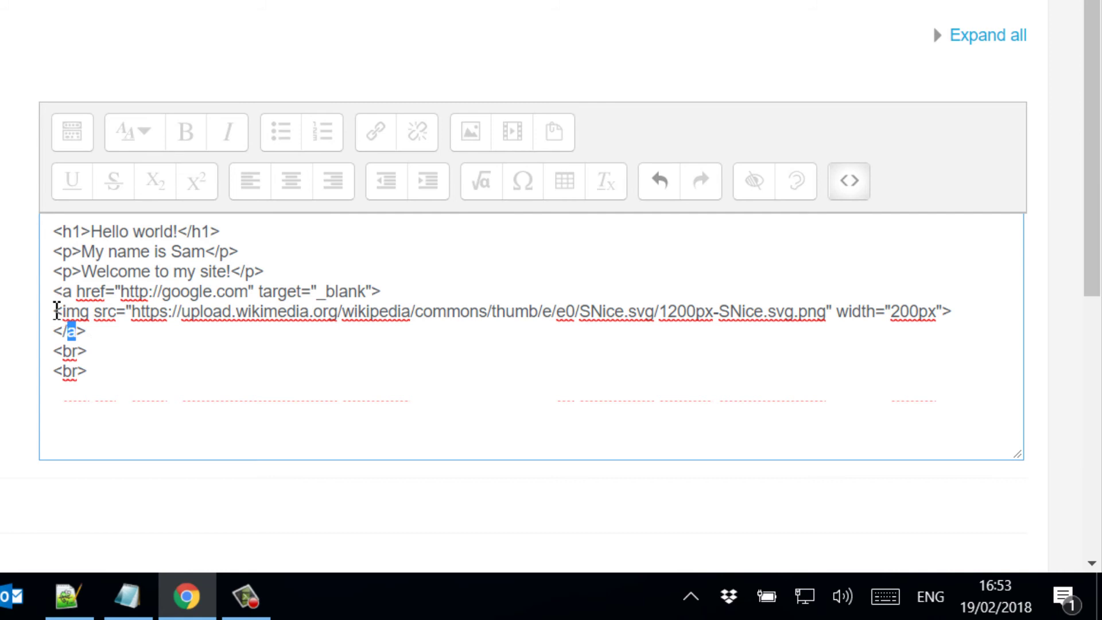
pyautogui.moveTo(57, 310); pyautogui.dragTo(972, 307)
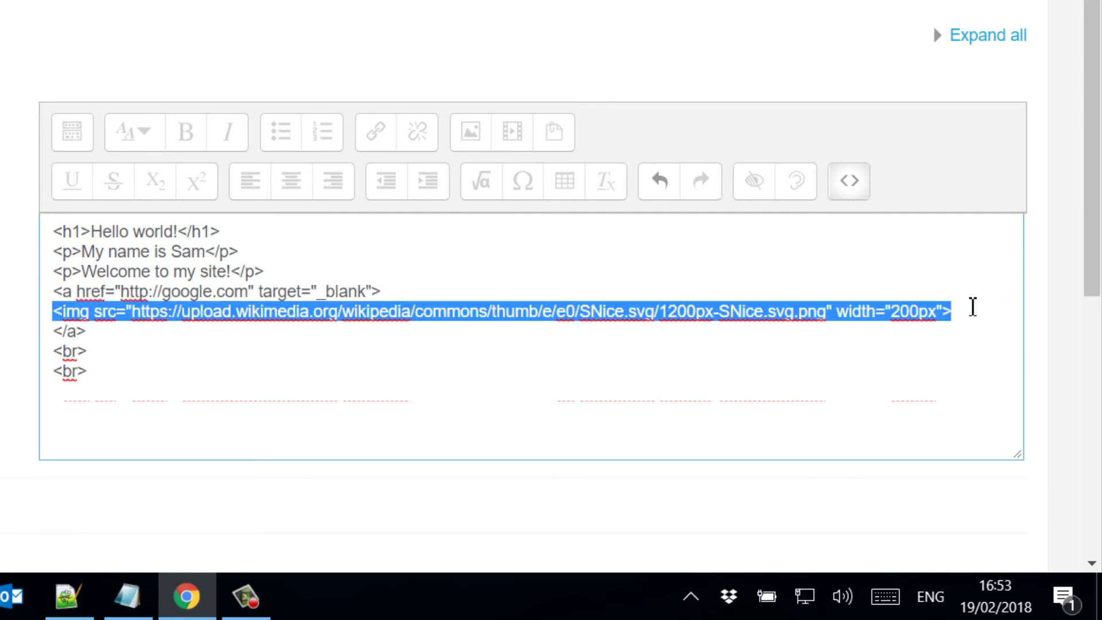
pyautogui.tripleClick(176, 293)
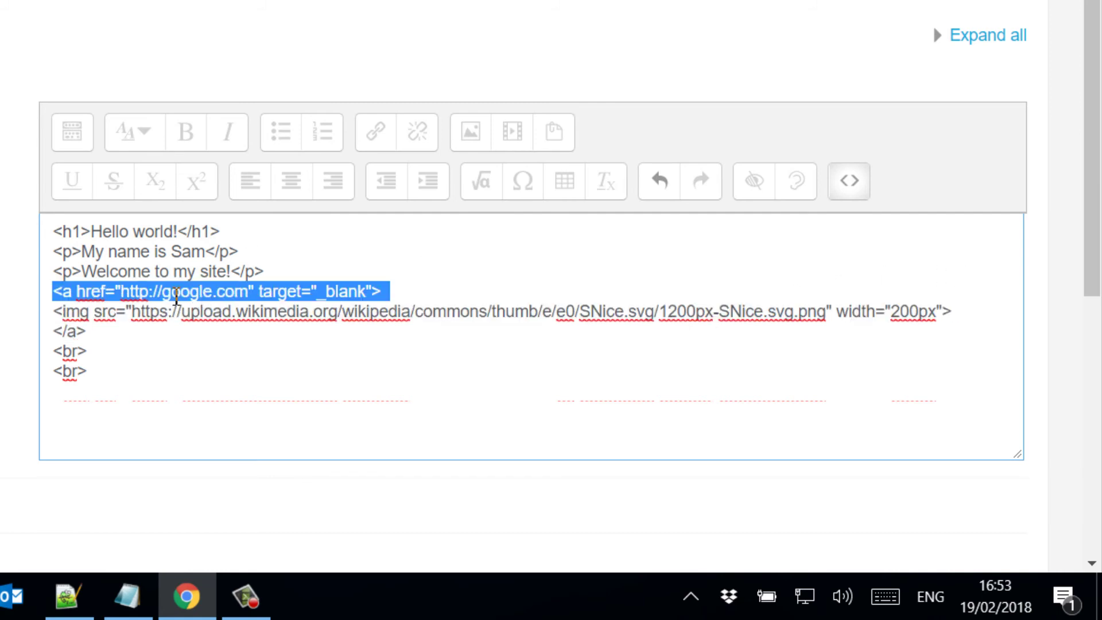
pyautogui.click(76, 336)
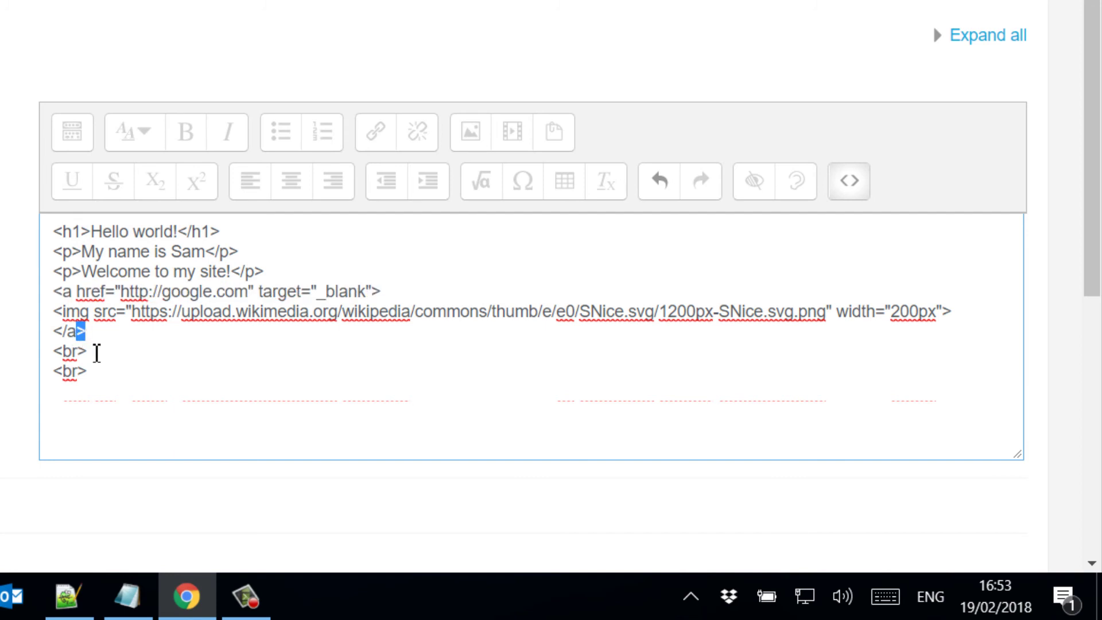
# Step: Delete the two <br> tags below the closing a tag
pyautogui.moveTo(97, 381); pyautogui.dragTo(50, 357)
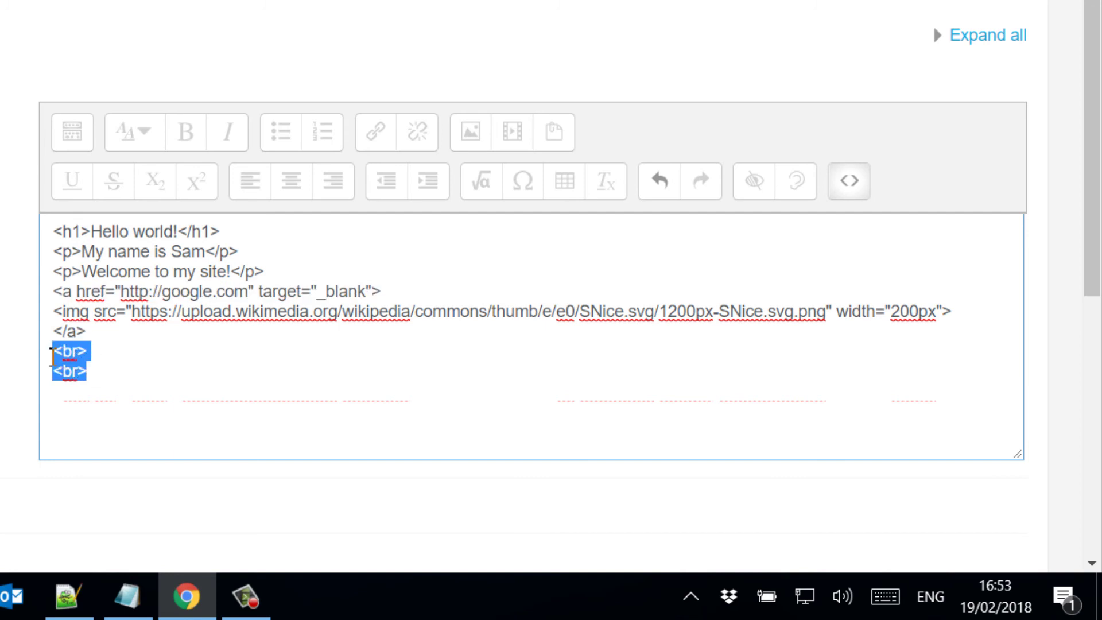
pyautogui.press('BackSpace')
pyautogui.press('BackSpace')
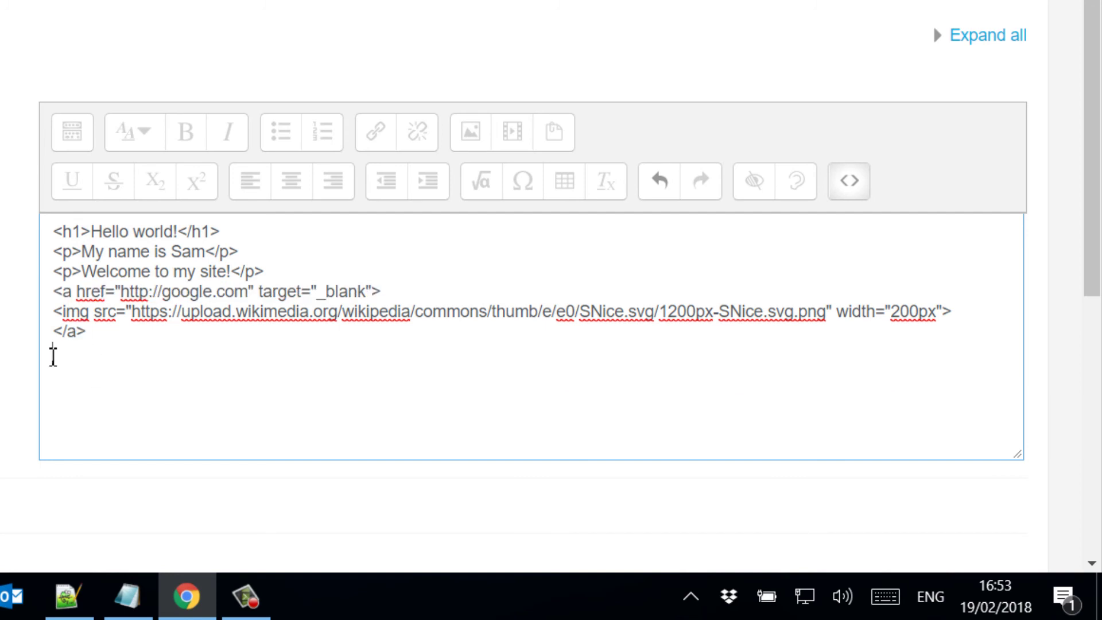
# Step: Save the label, return to the course, and test the smiley image's link
pyautogui.moveTo(1088, 167); pyautogui.dragTo(1088, 350)
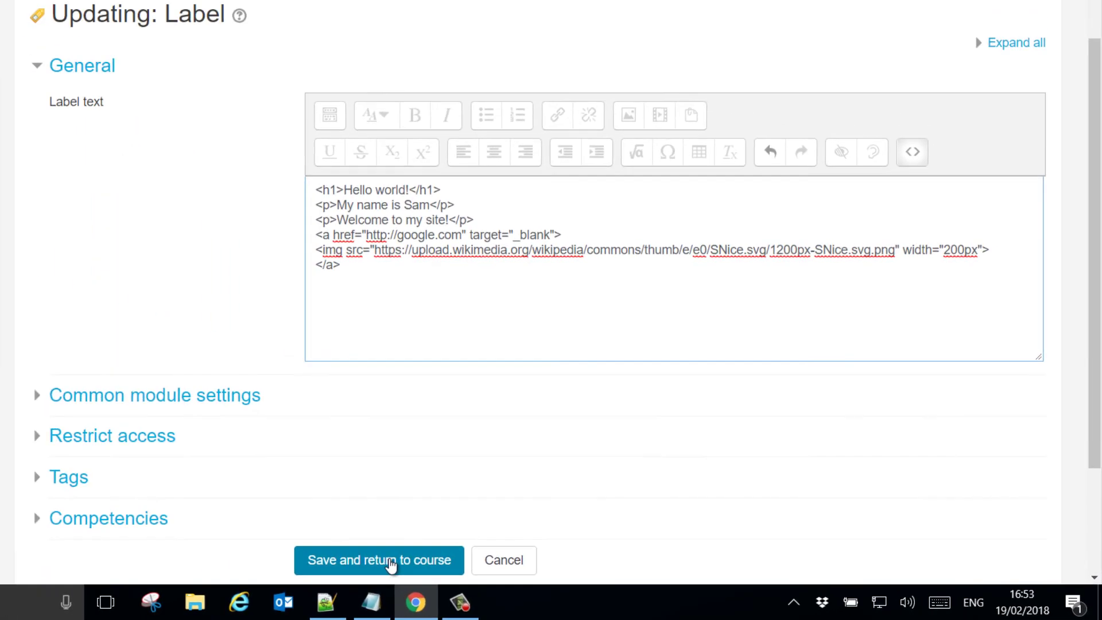
pyautogui.click(389, 561)
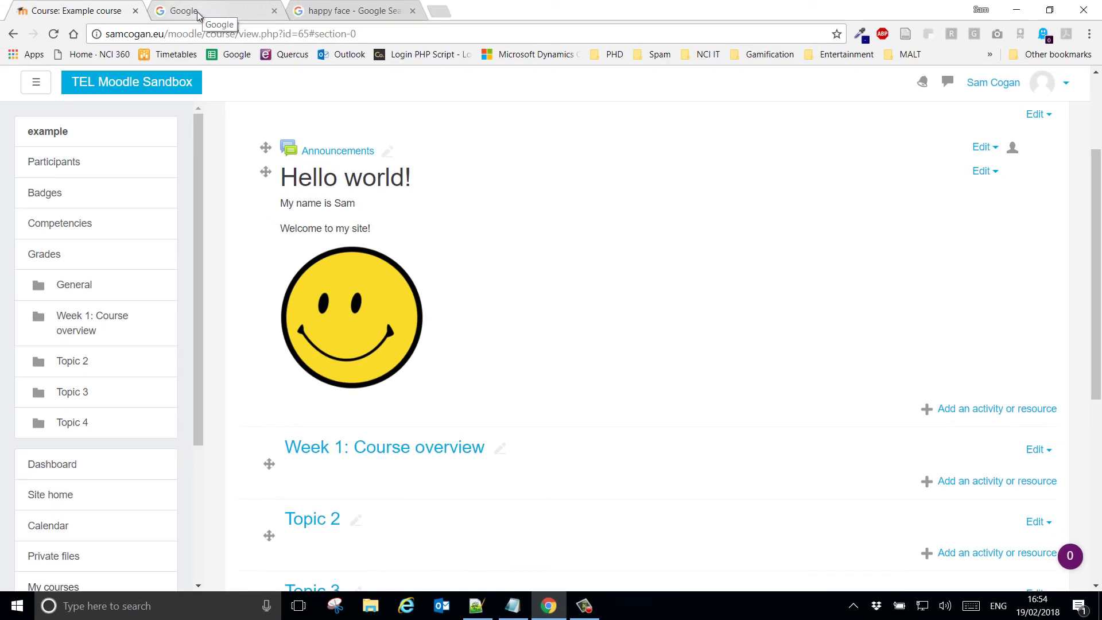
pyautogui.click(340, 320)
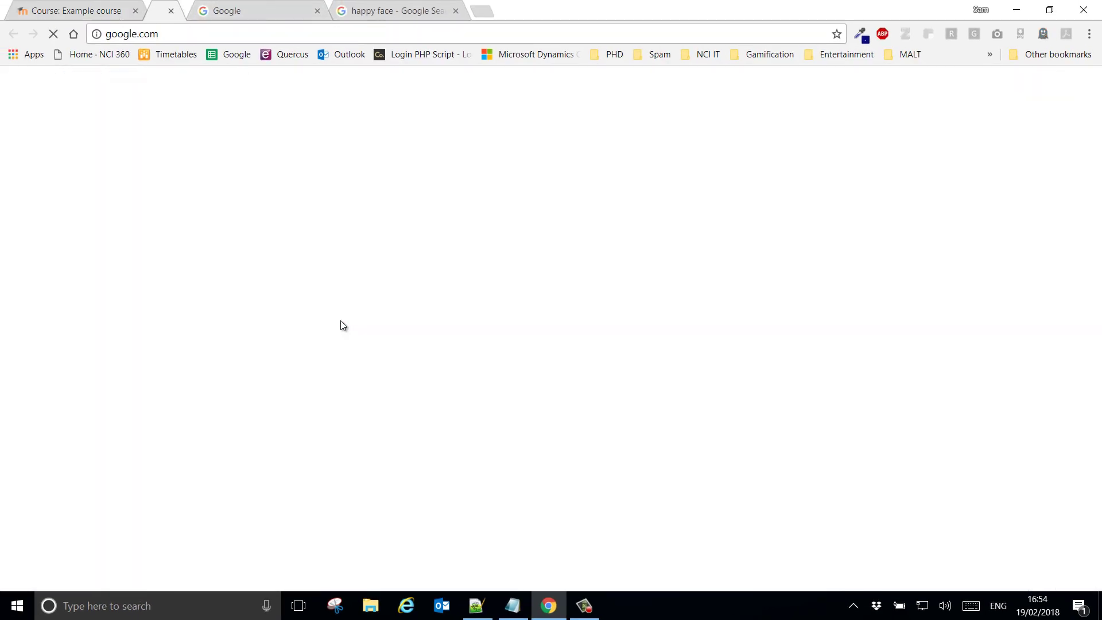